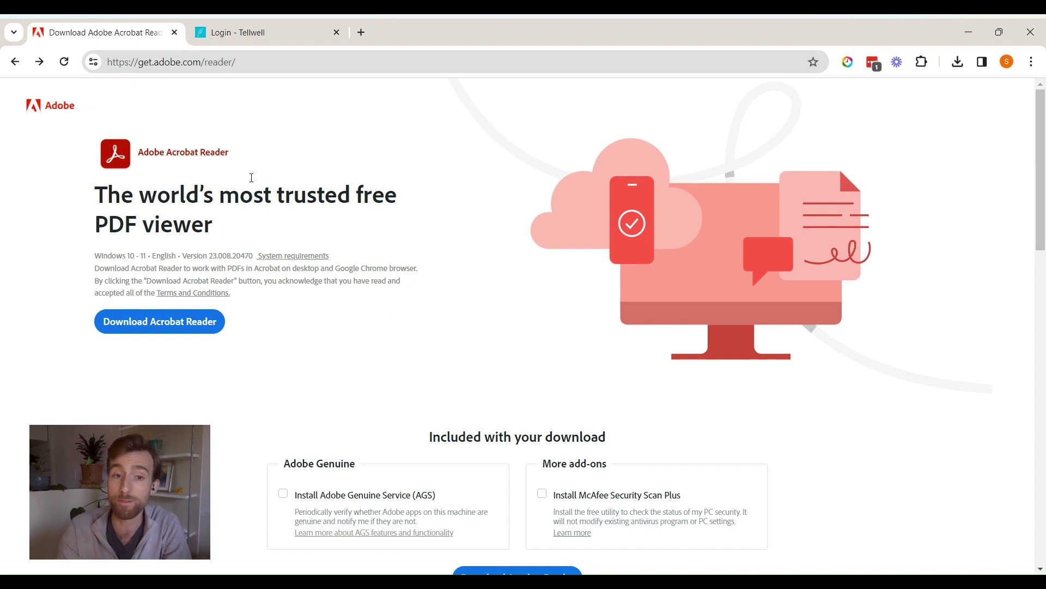
Step: Download the interior draft PDF from the Tellwell review task page
left_click(185, 63)
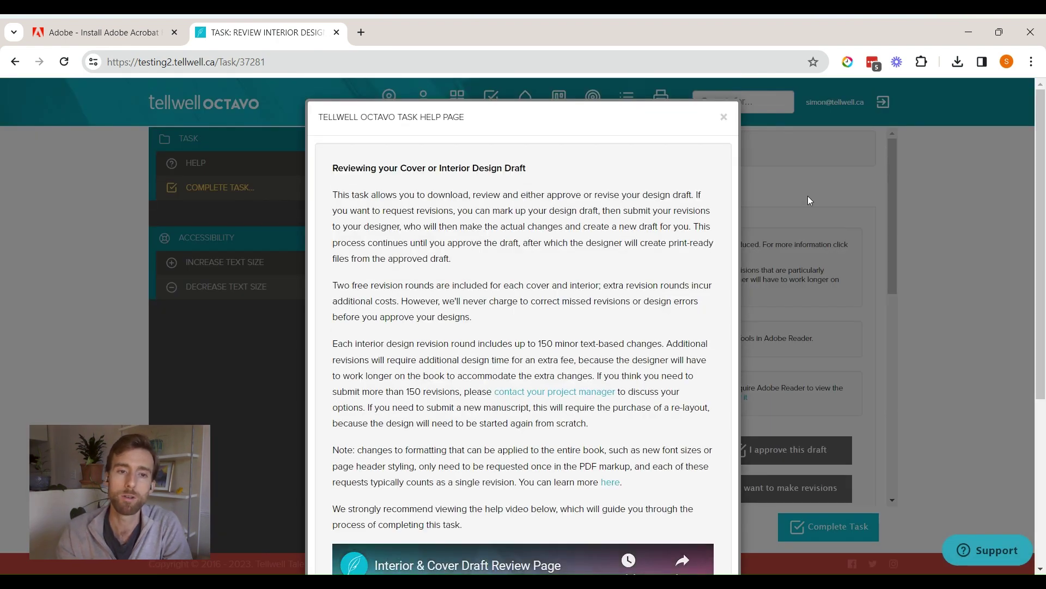
left_click(807, 196)
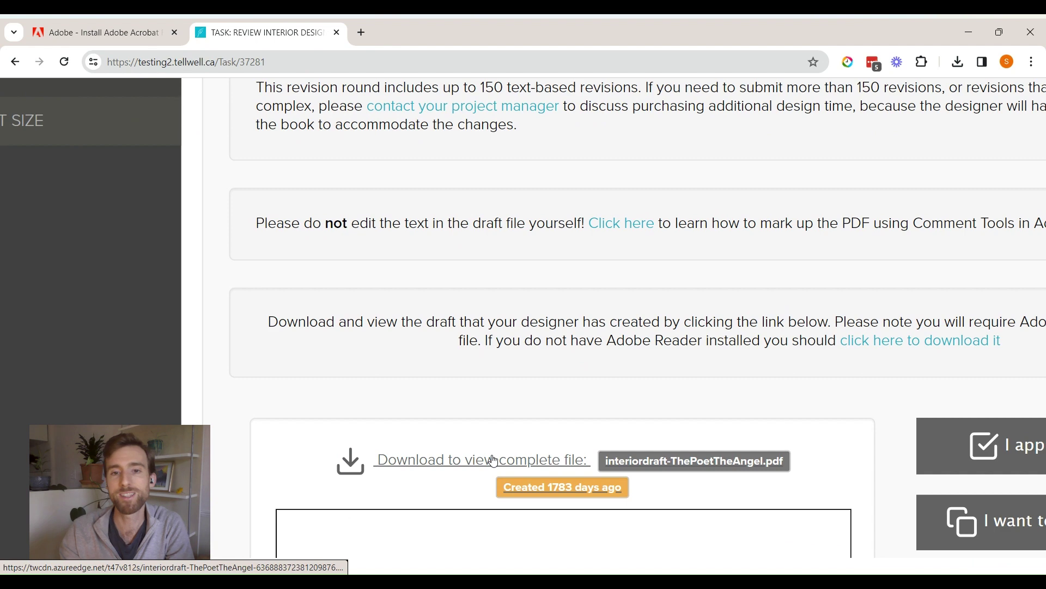
left_click(493, 461)
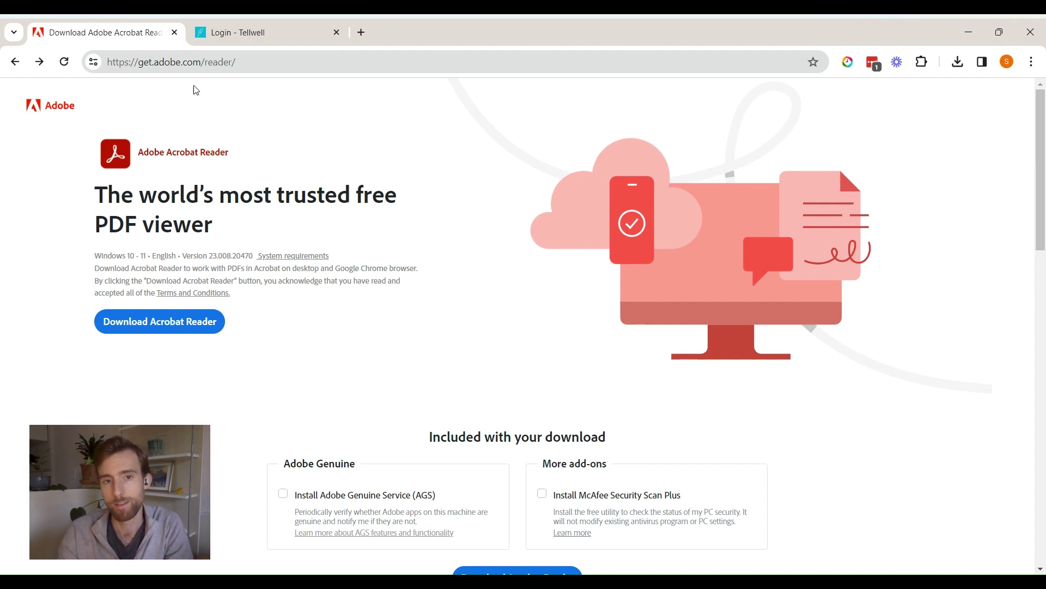
Step: Download the Reader_Install_Setup.exe installer from the Adobe Reader page
left_click(184, 63)
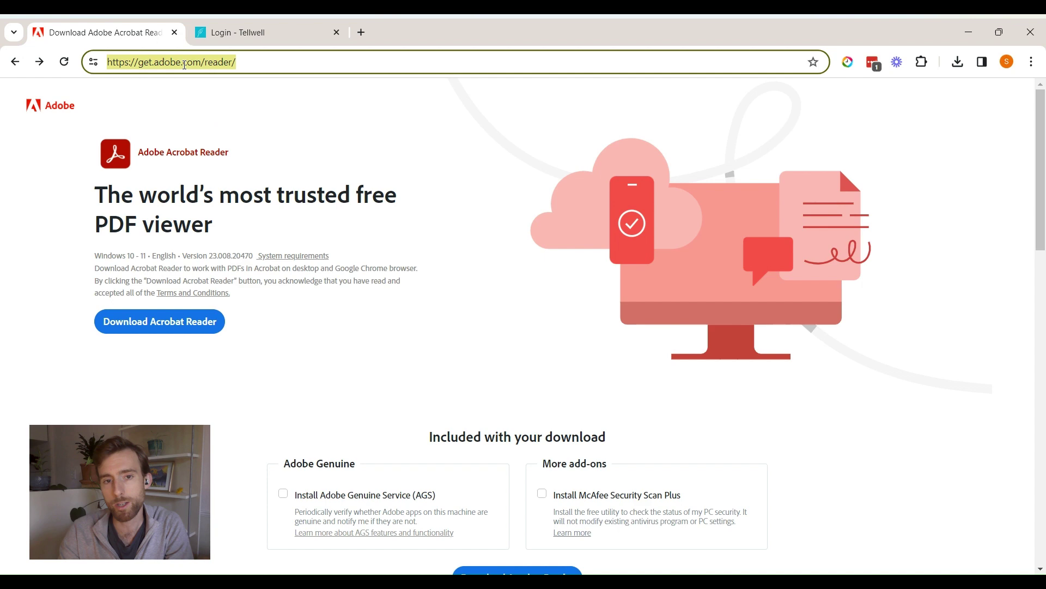
scroll(160, 325, "up", 5)
left_click(160, 325)
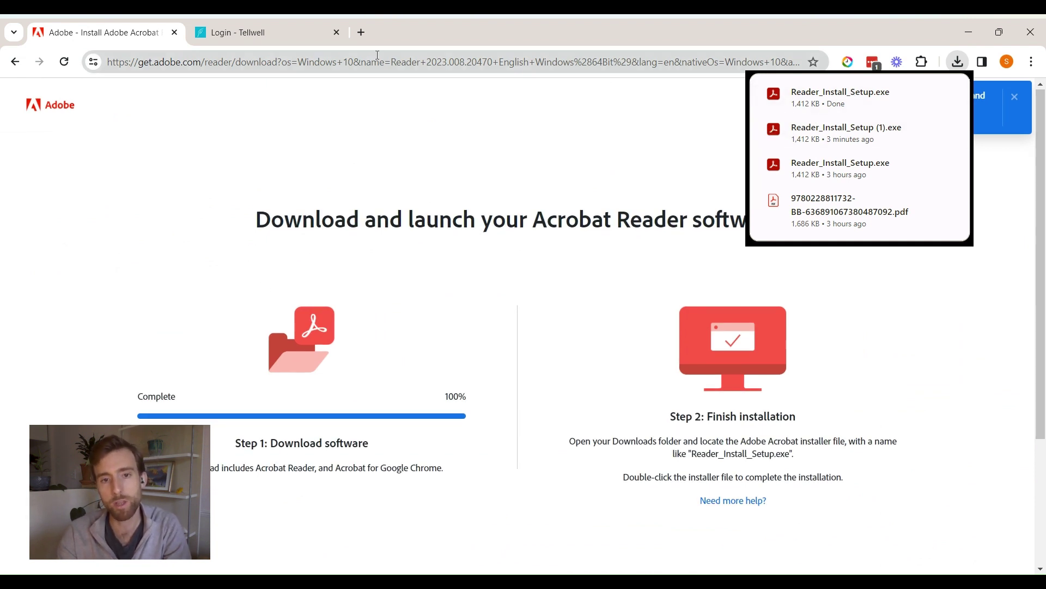
Step: Sign in on the Tellwell login page and dismiss the Review Interior Design Draft task help
left_click(282, 28)
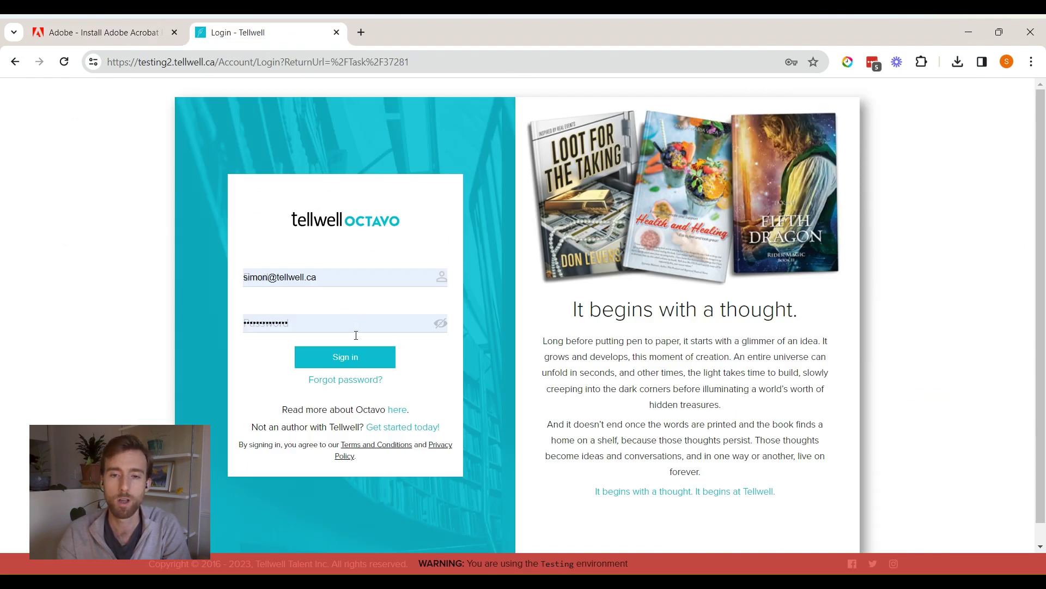
left_click(353, 361)
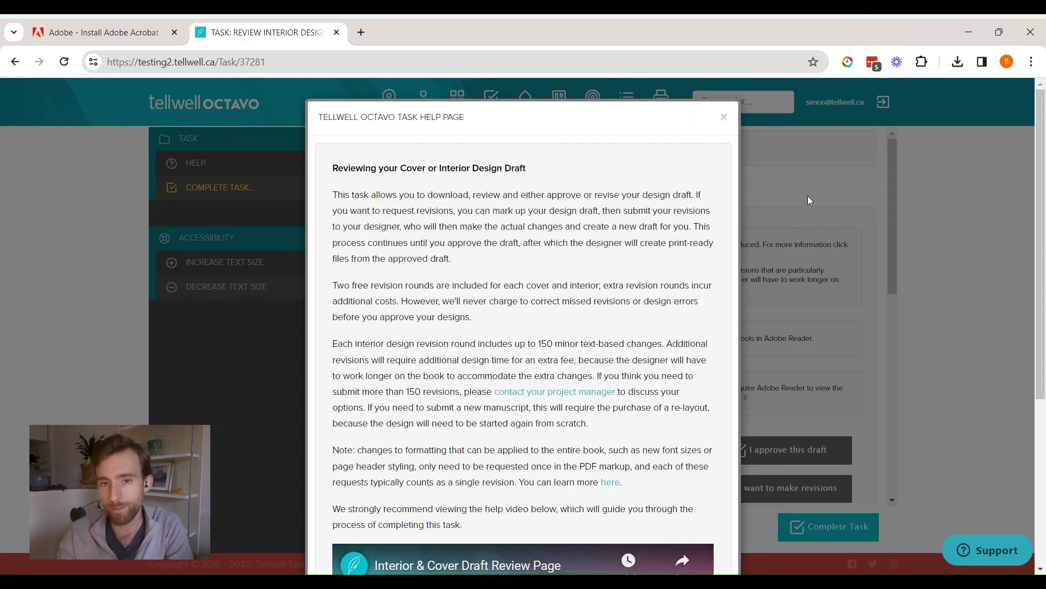
left_click(808, 195)
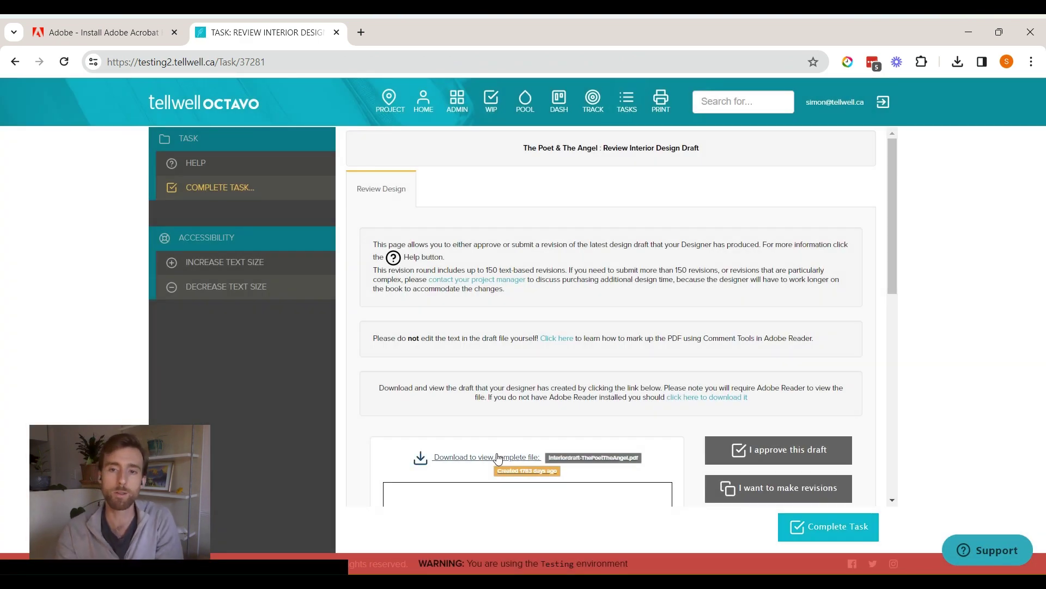
scroll(493, 460, "up", 5)
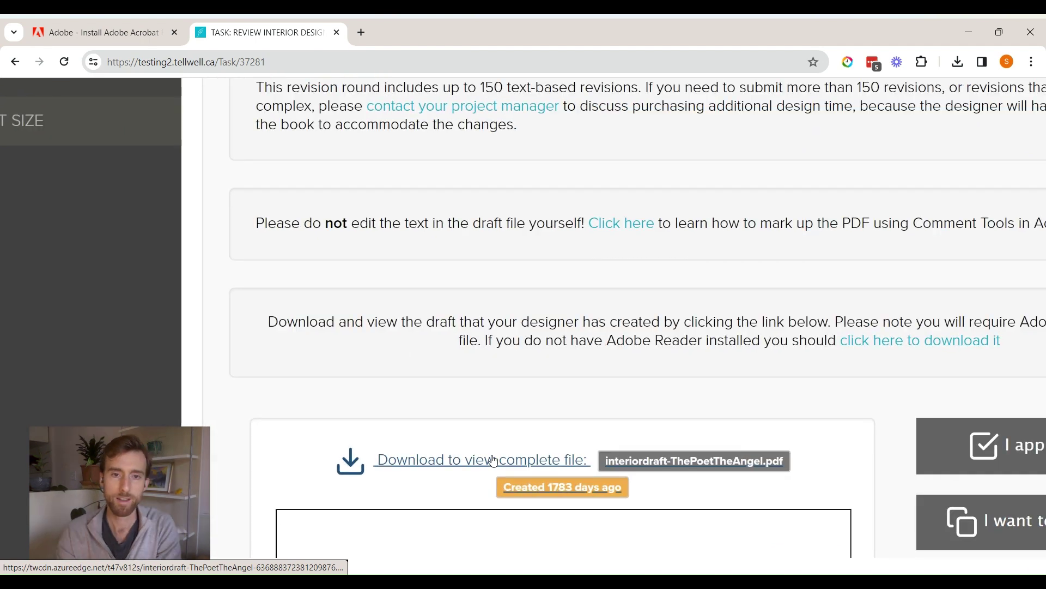
Step: Open the interiordraft PDF in Downloads with Adobe Acrobat
left_click(493, 461)
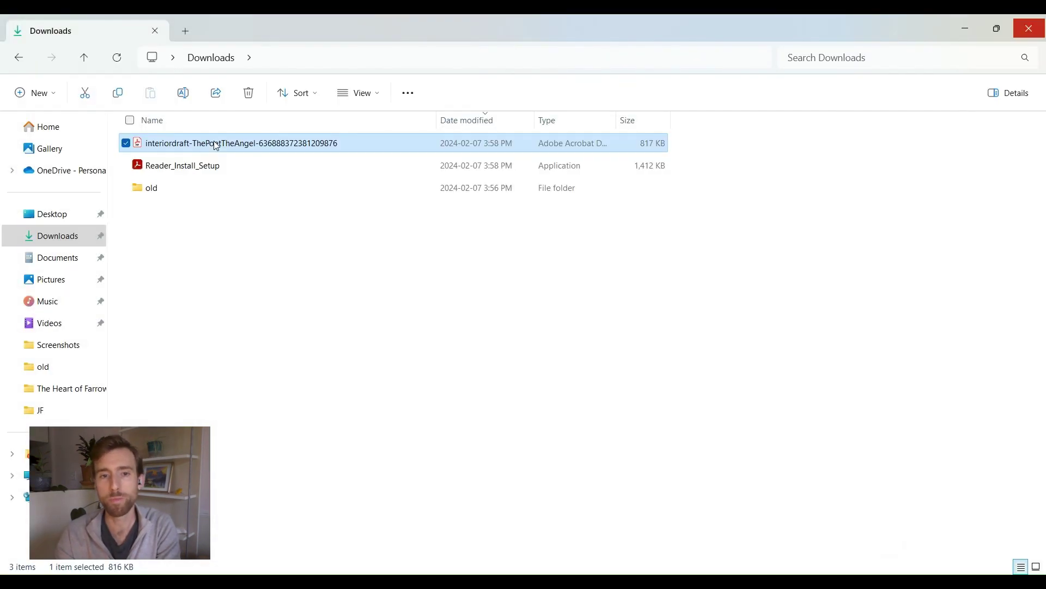
right_click(216, 146)
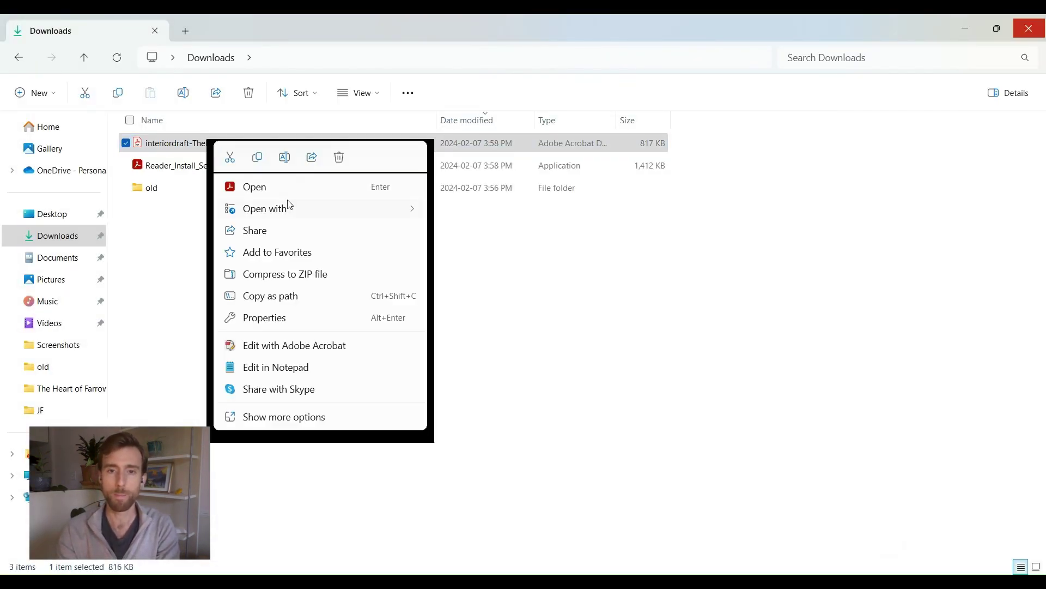
mouse_move(293, 215)
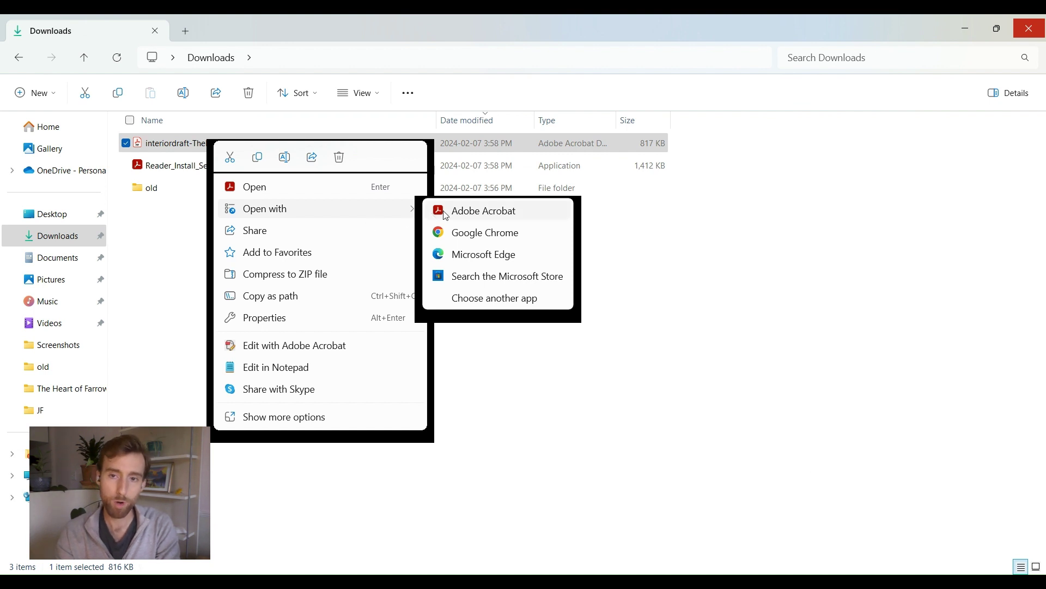
left_click(472, 214)
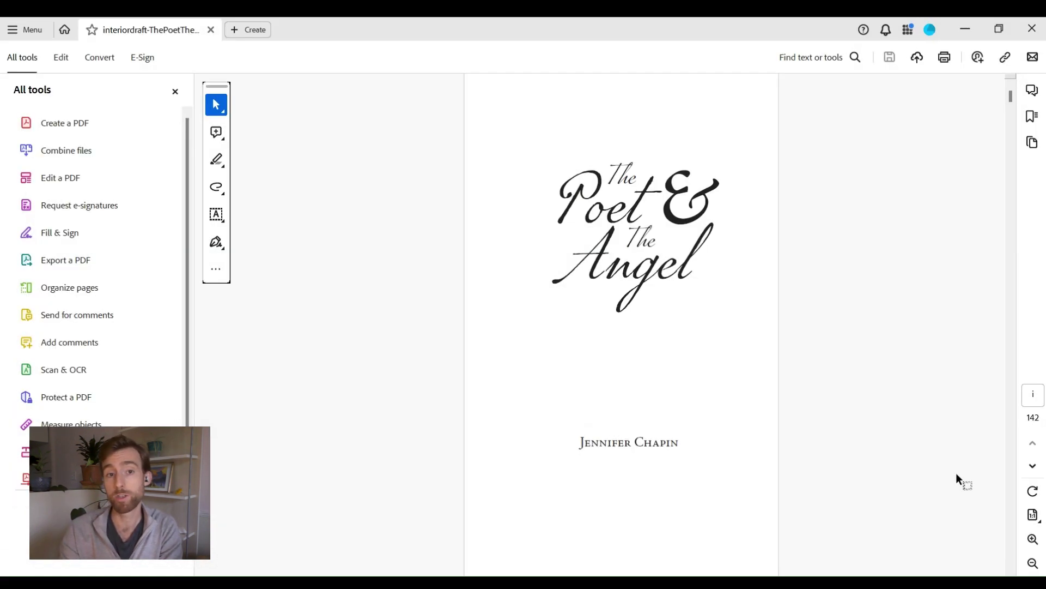
Step: Switch to Two-page view and page down to the Prologue on page xi
left_click(1035, 517)
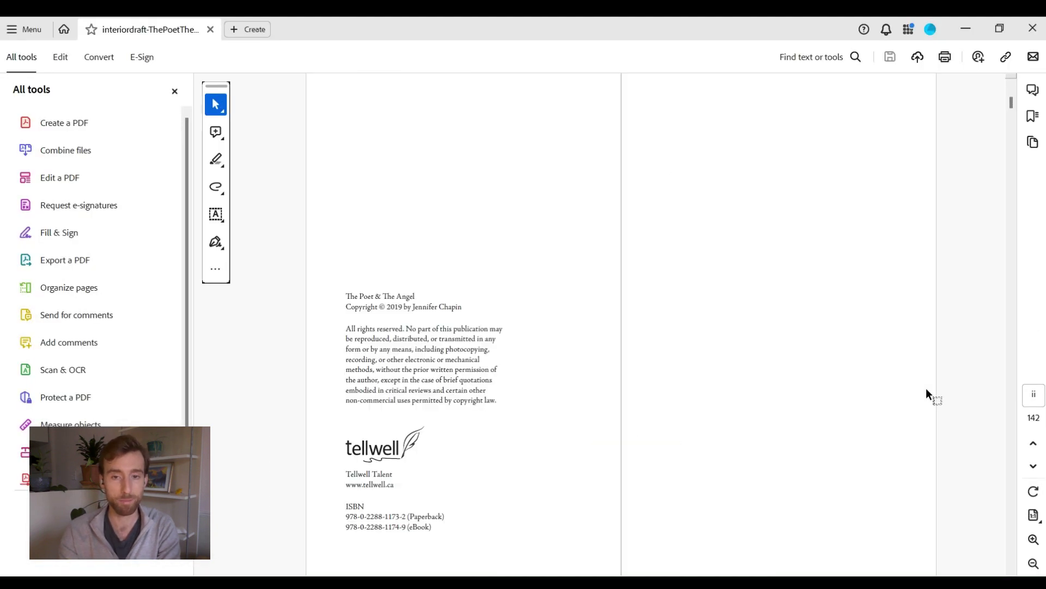
scroll(927, 391, "down", 1)
scroll(927, 391, "down", 2)
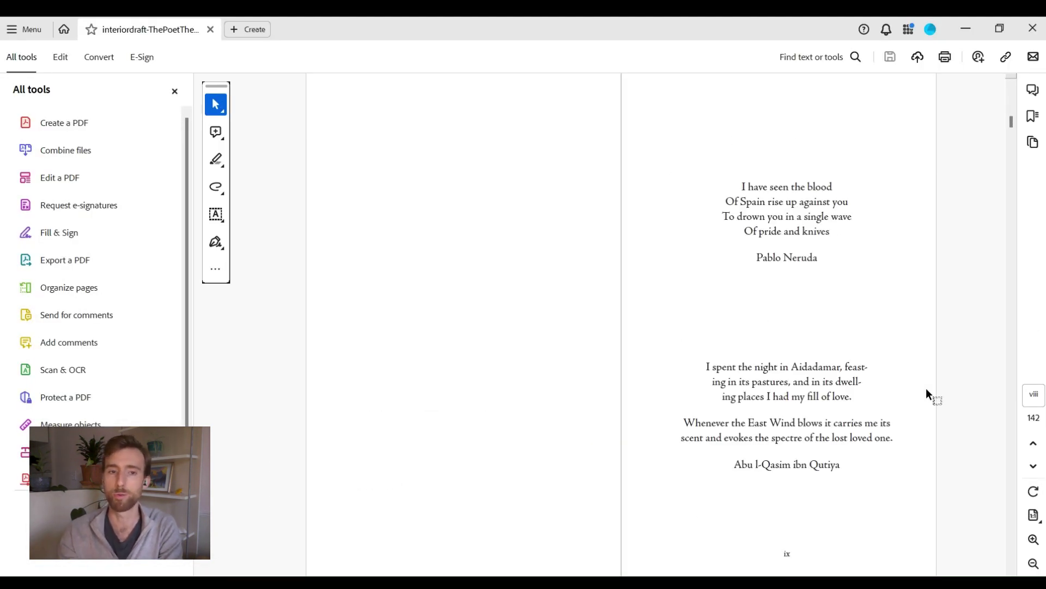
scroll(927, 391, "down", 1)
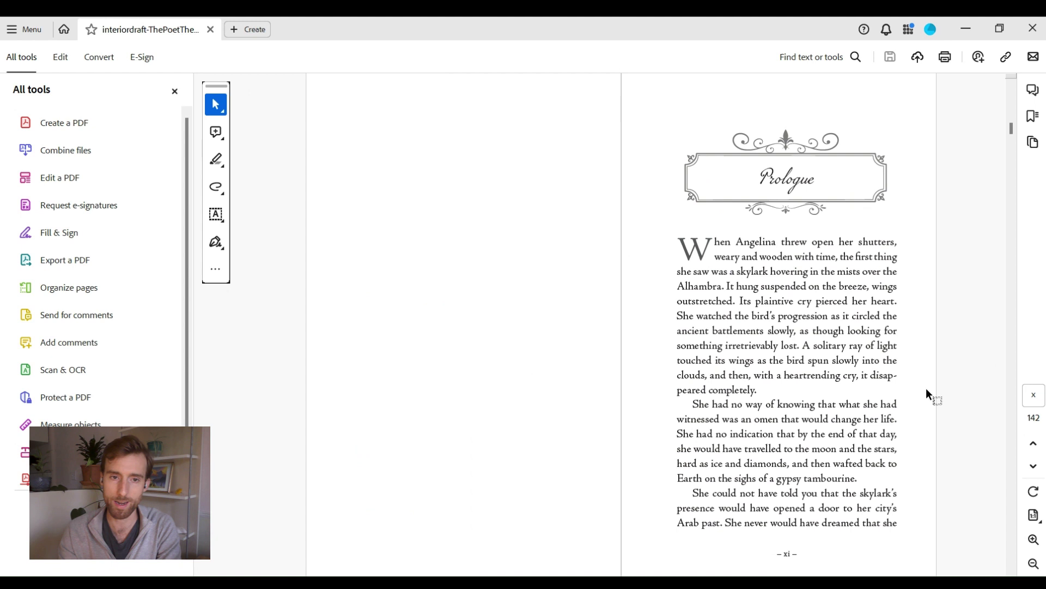
scroll(927, 391, "down", 1)
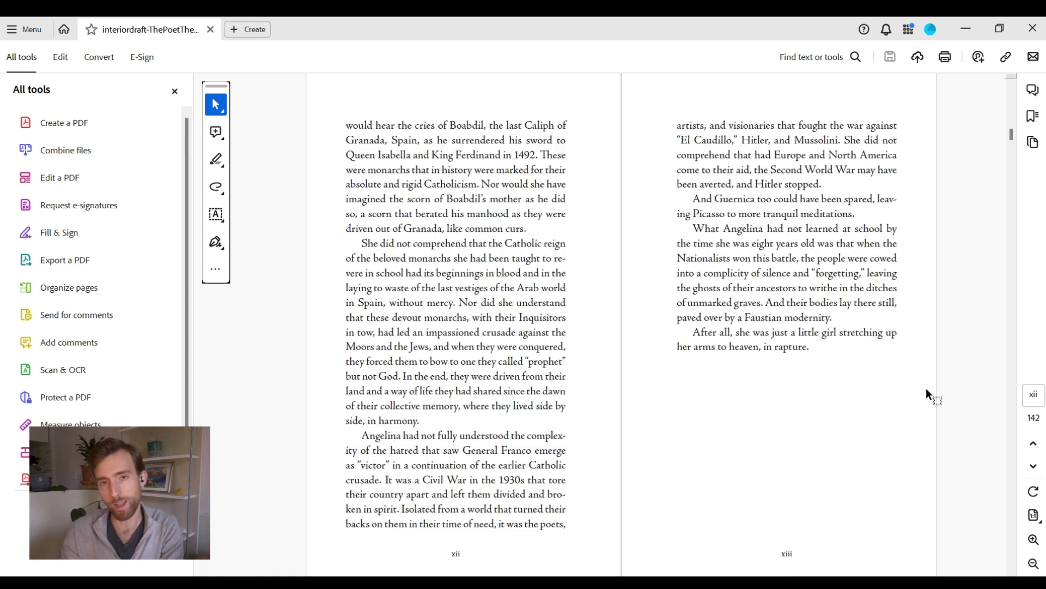
scroll(926, 393, "up", 1)
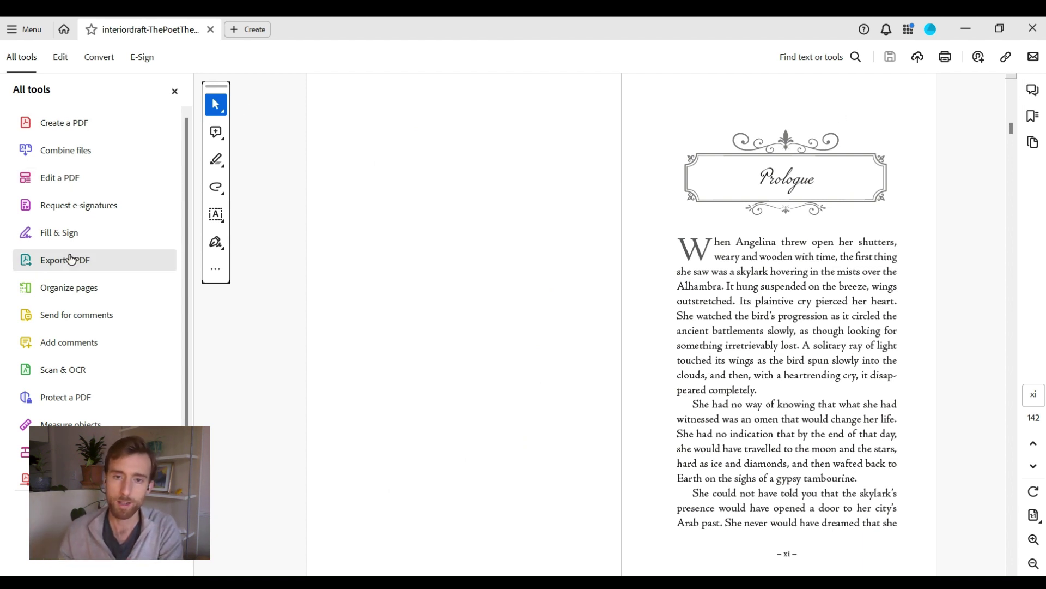
Step: Open the Add comments tools, try the highlighter, then return to the Select tool
left_click(75, 351)
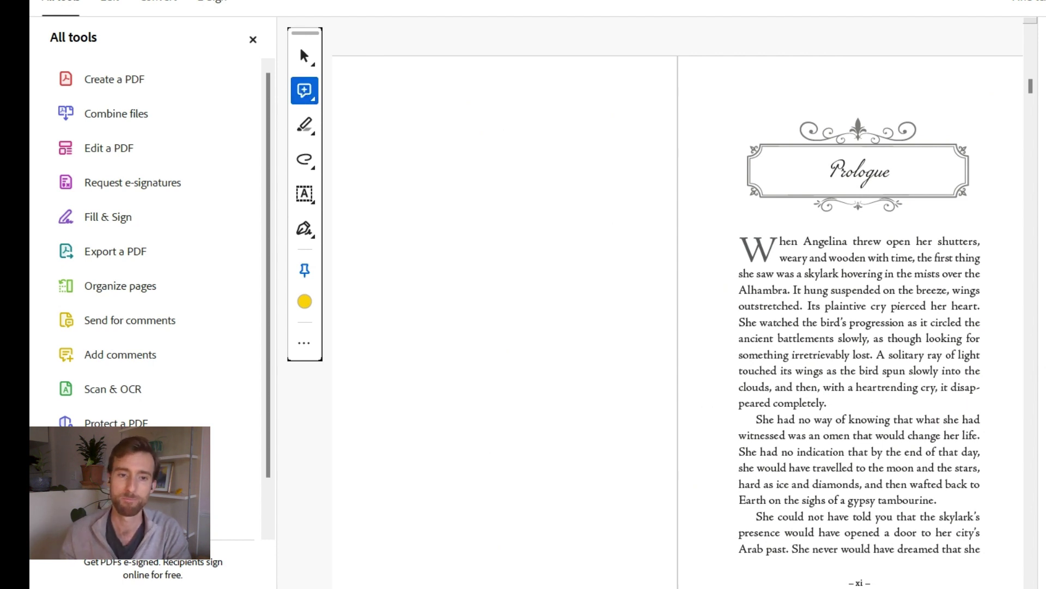
left_click(304, 125)
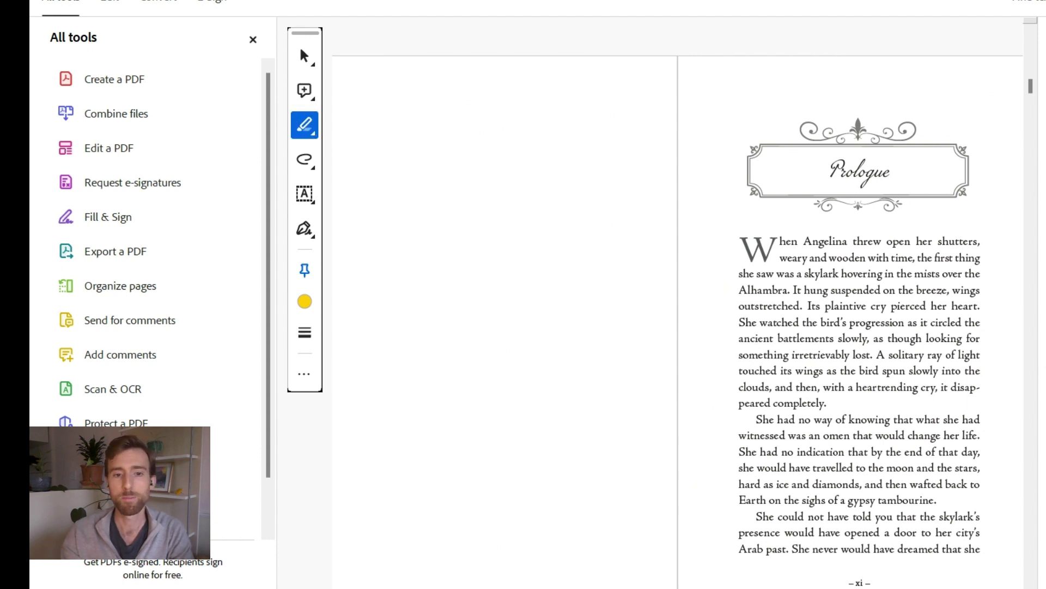
key("Escape")
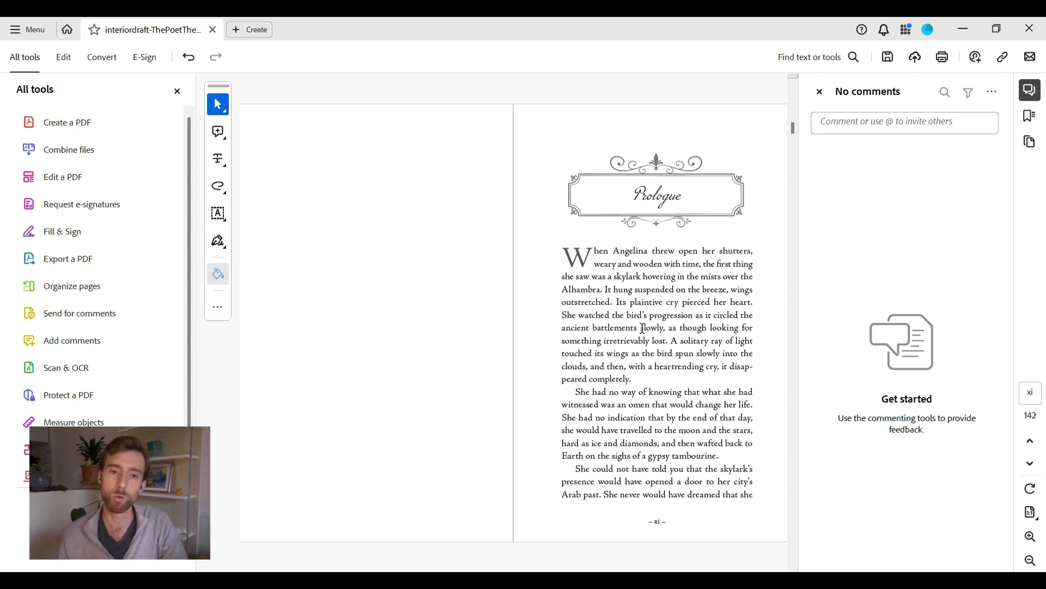
Step: Post a replace-text comment changing 'slowly' to 'quickly.' in the Prologue
left_click_drag(647, 328, 666, 329)
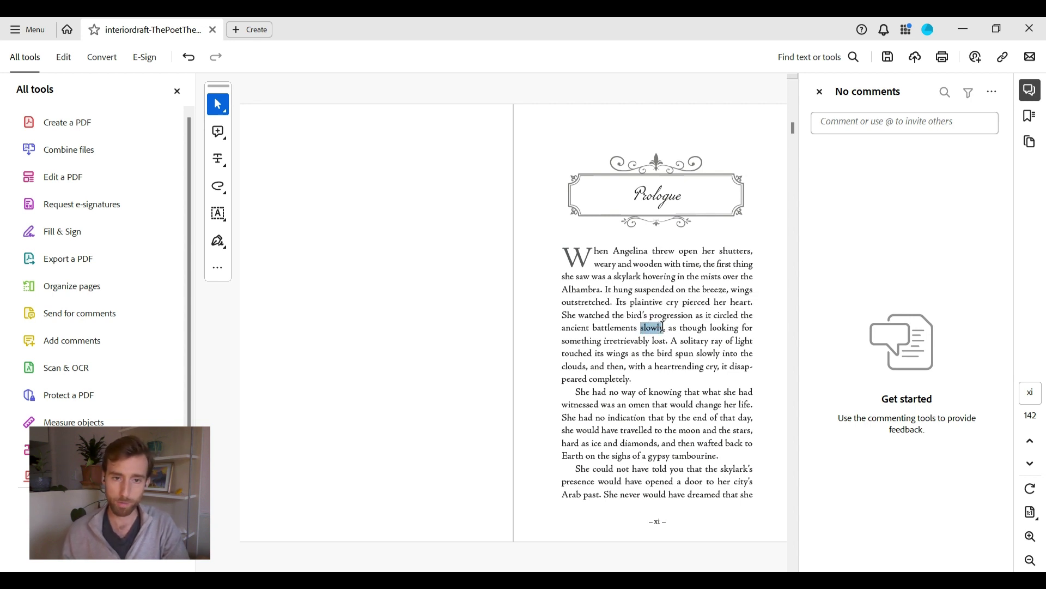
left_click(221, 133)
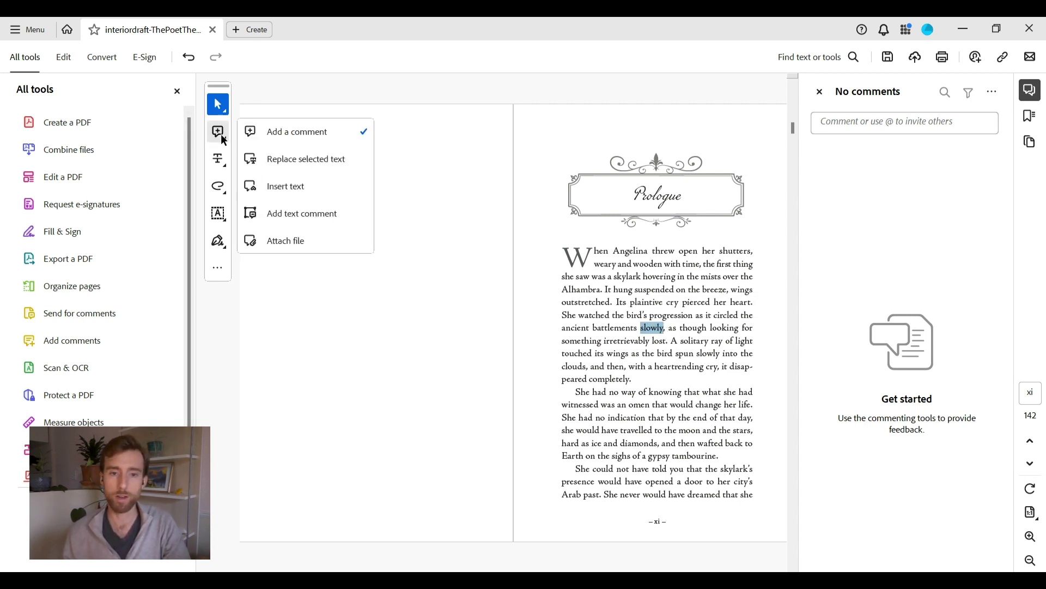
left_click(283, 165)
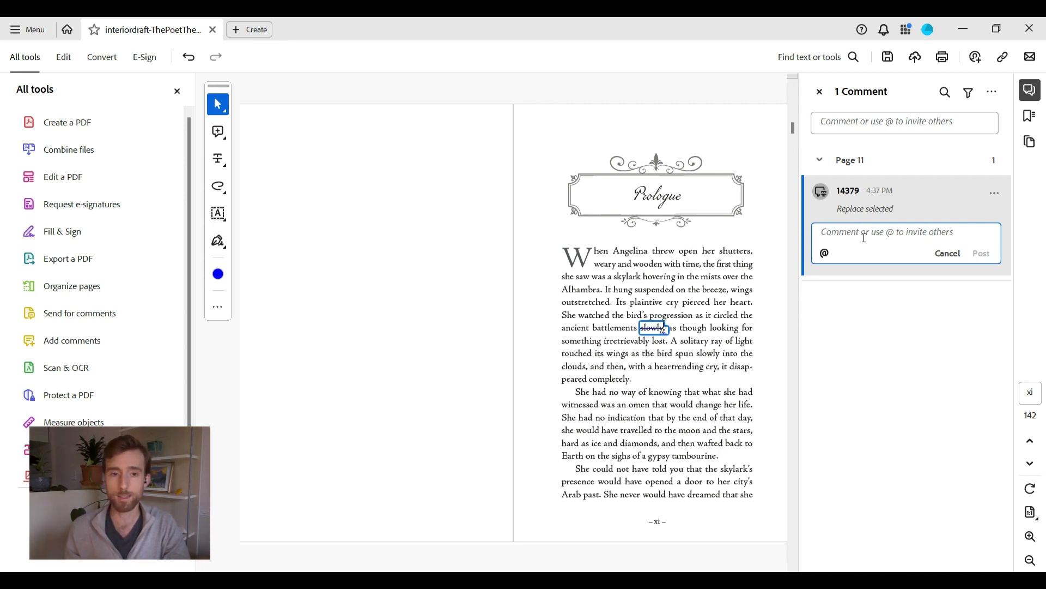
type("quickl")
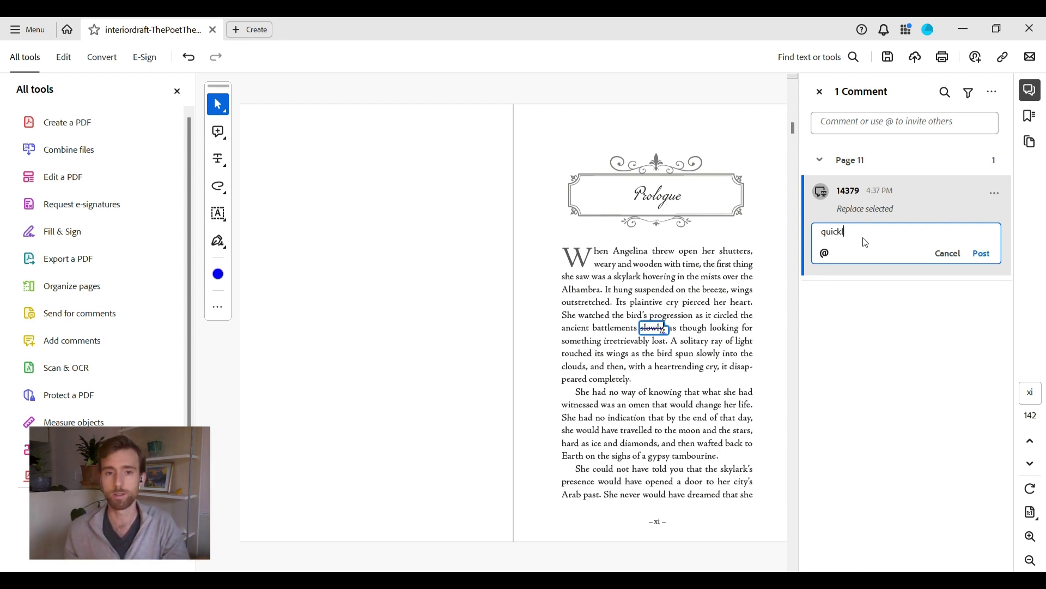
type("y.")
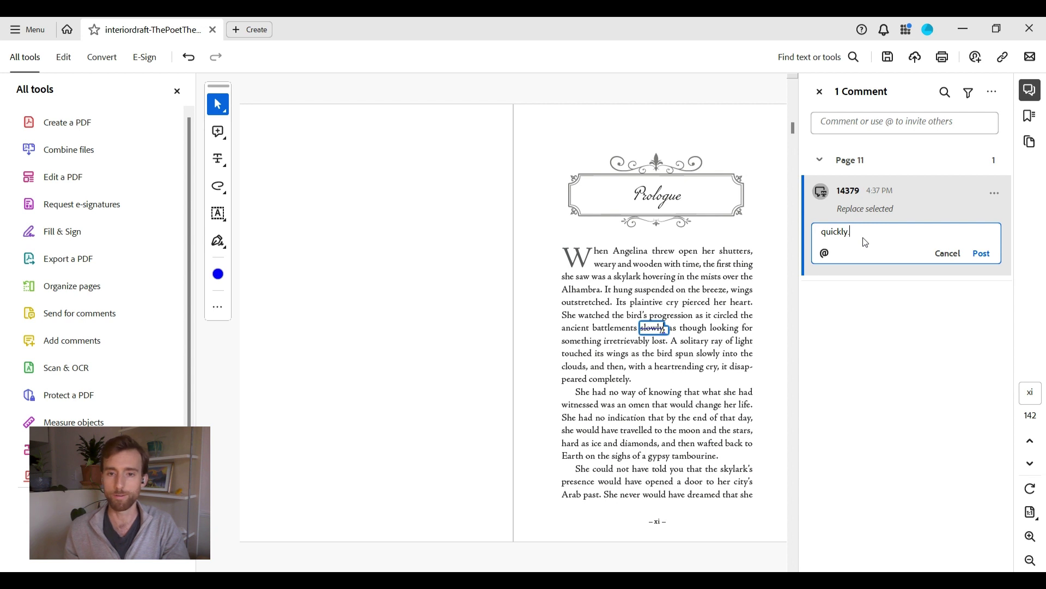
left_click(980, 255)
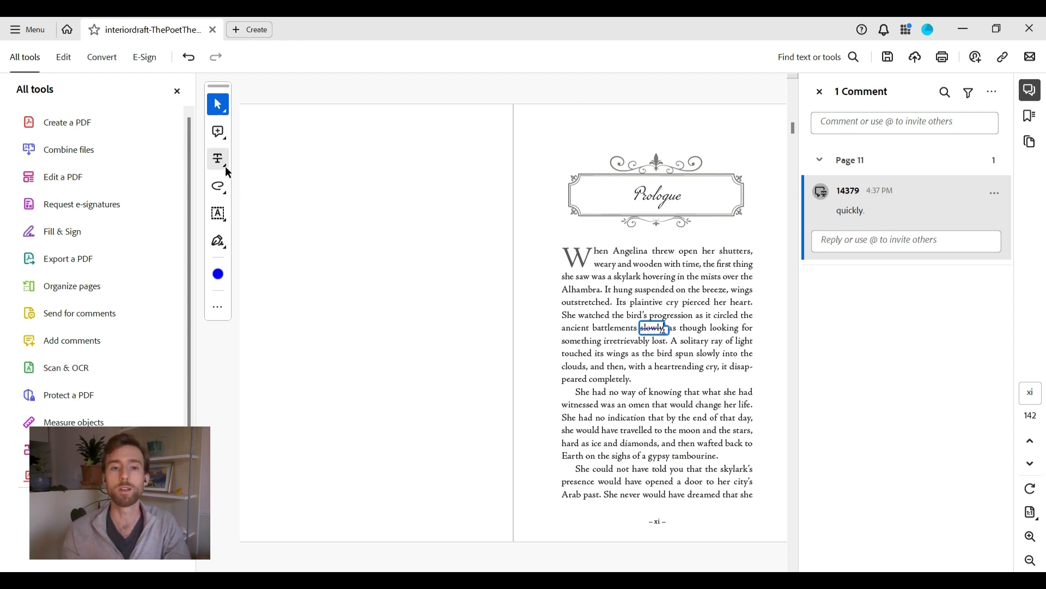
Step: Pin a sticky note on the Prologue heading ornament and type 'remove graph' into it
left_click(220, 135)
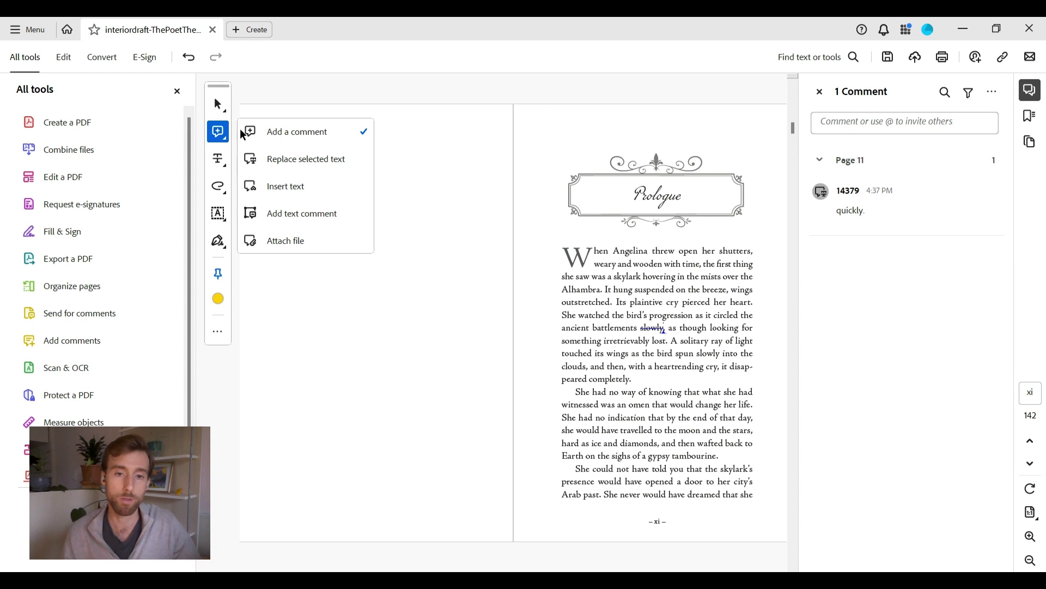
left_click(306, 133)
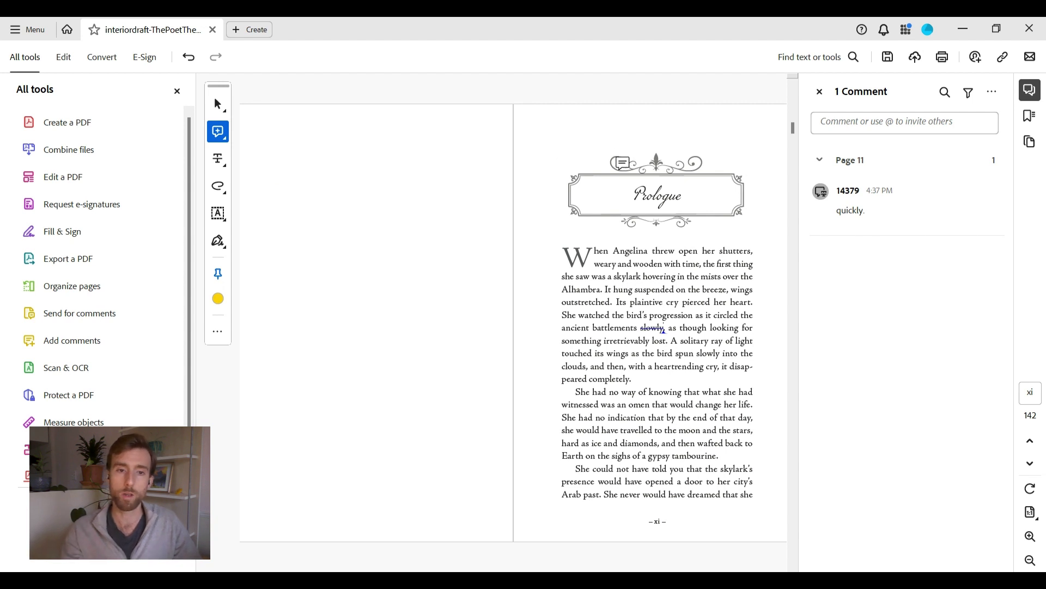
left_click(621, 163)
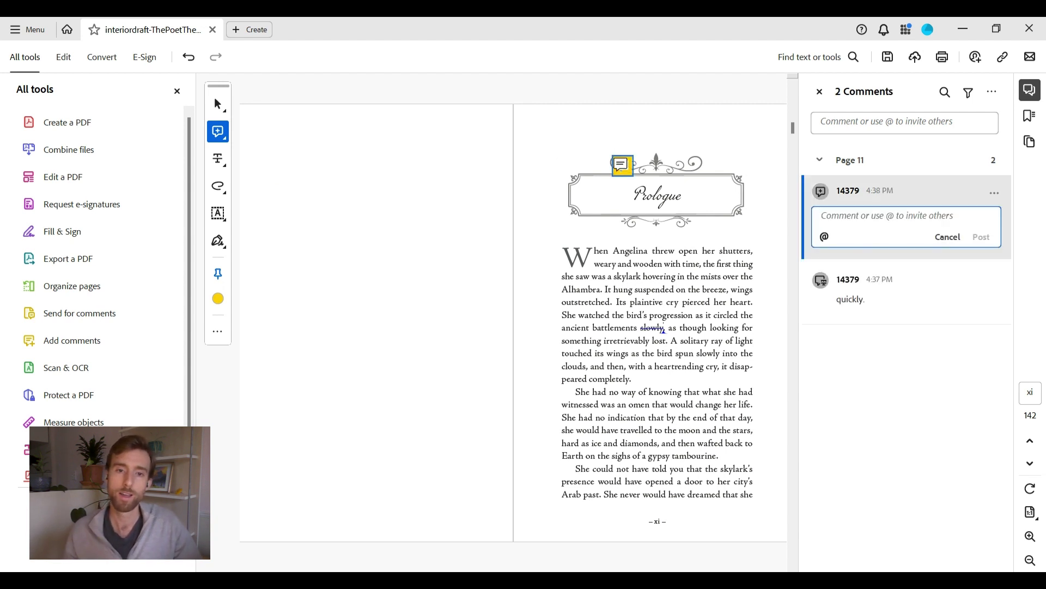
type("remove")
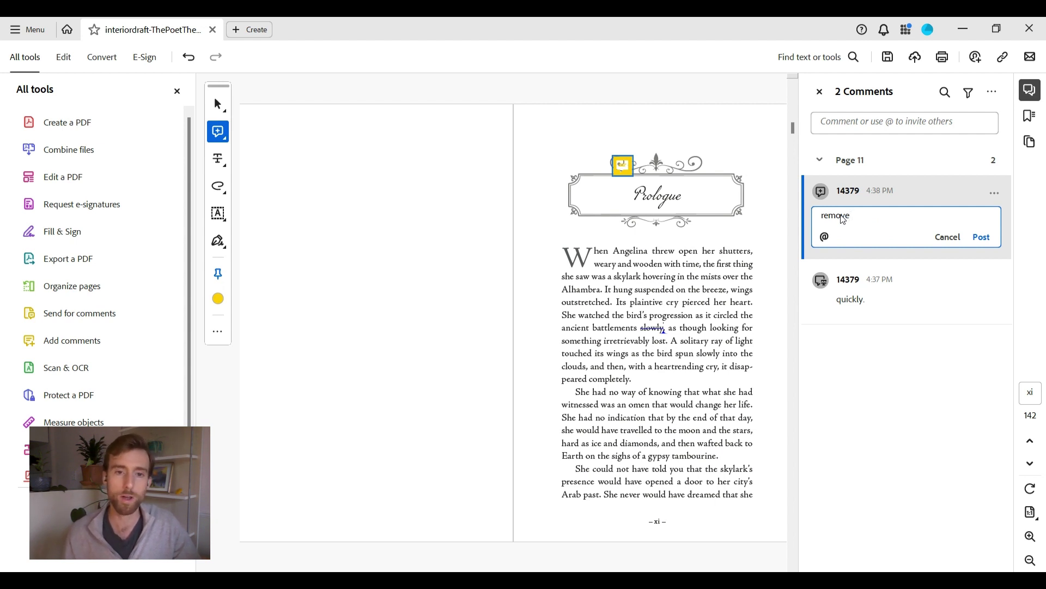
type(" graphic.")
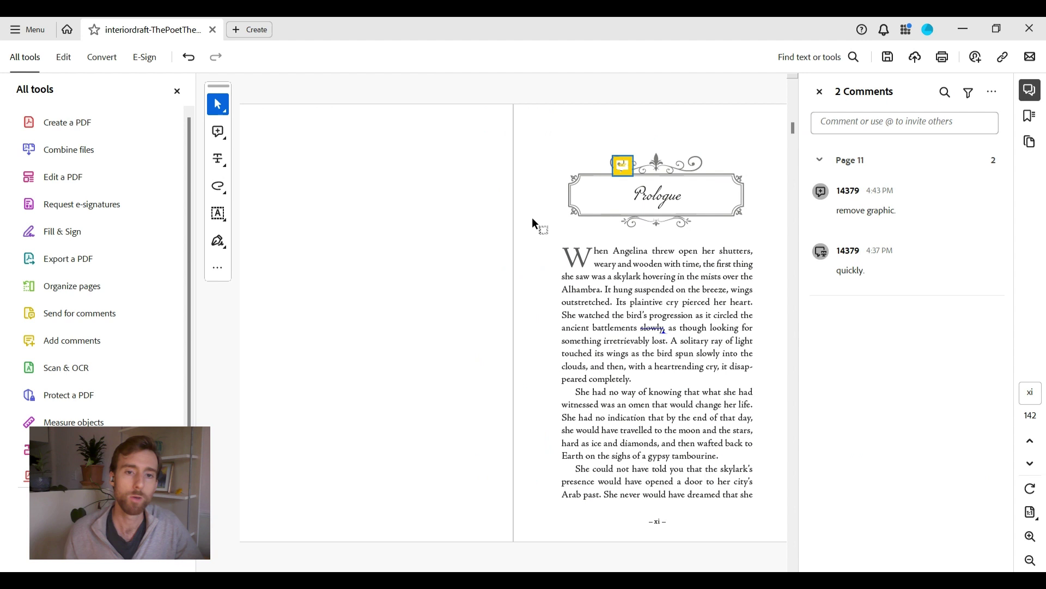
Step: Strike through 'Angelina' in the Prologue's first line
left_click(221, 170)
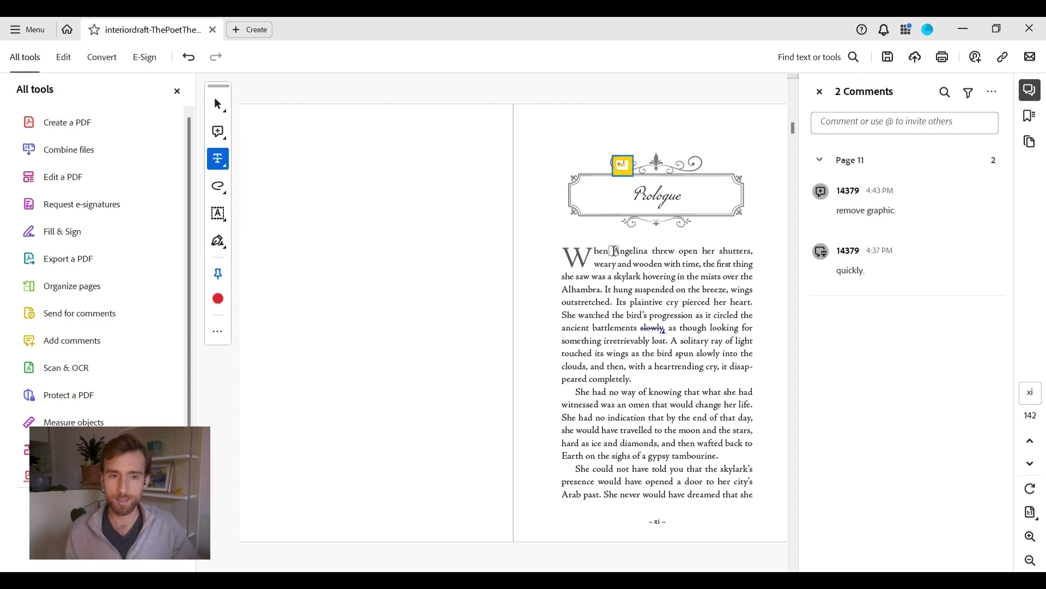
left_click_drag(613, 252, 646, 251)
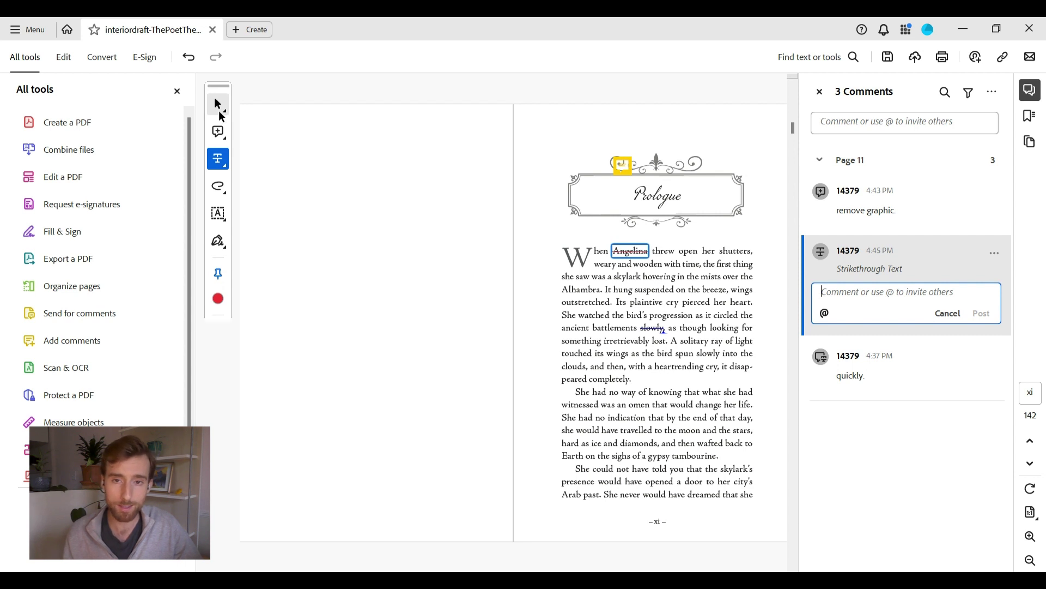
Step: Select 'plaintive' and post a replace-text comment suggesting 'wailing'
left_click(221, 109)
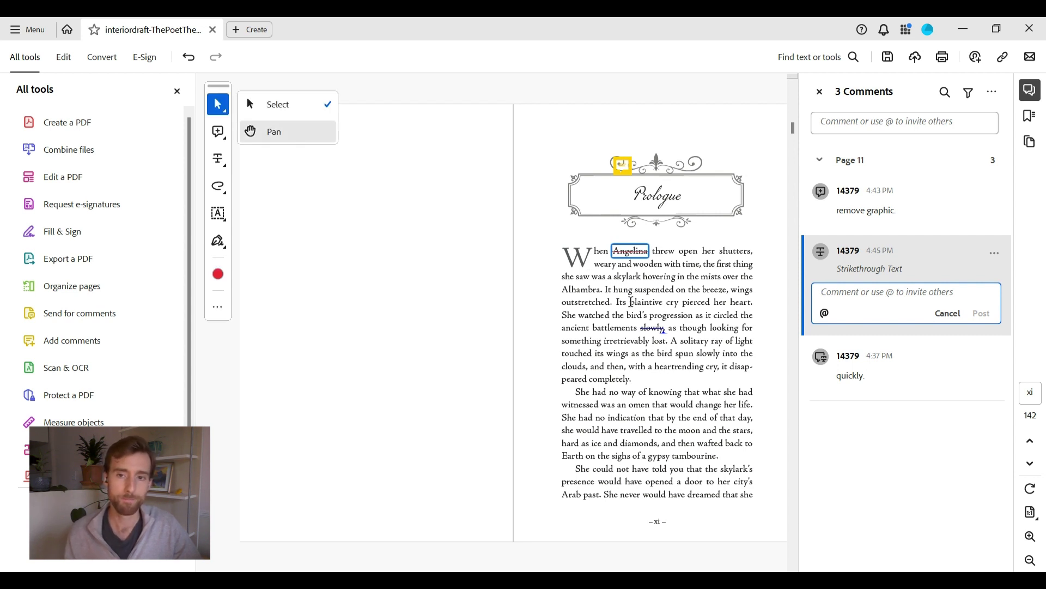
left_click_drag(631, 302, 664, 304)
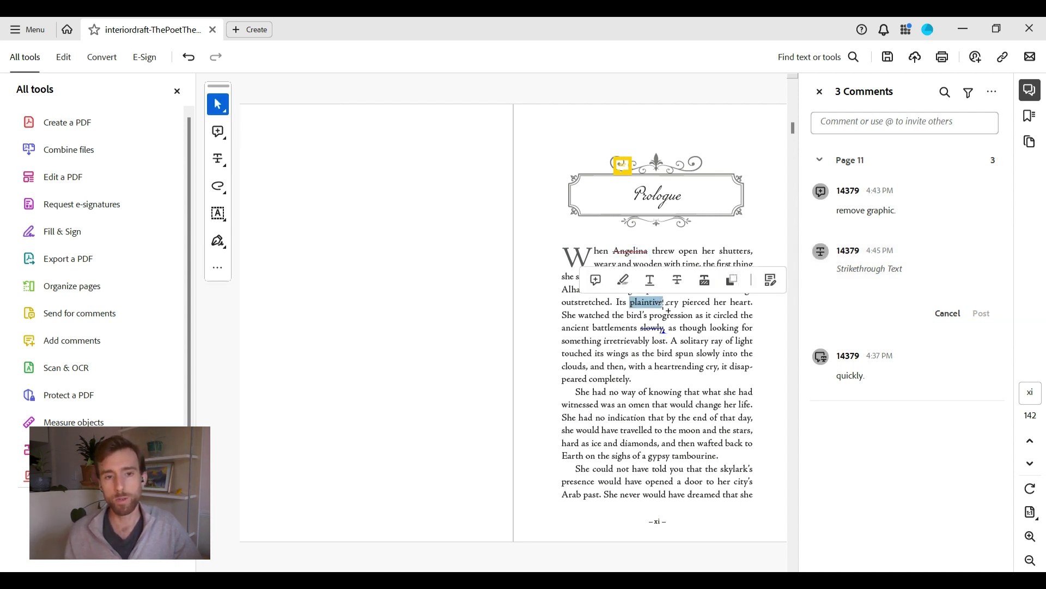
left_click(223, 137)
left_click(286, 160)
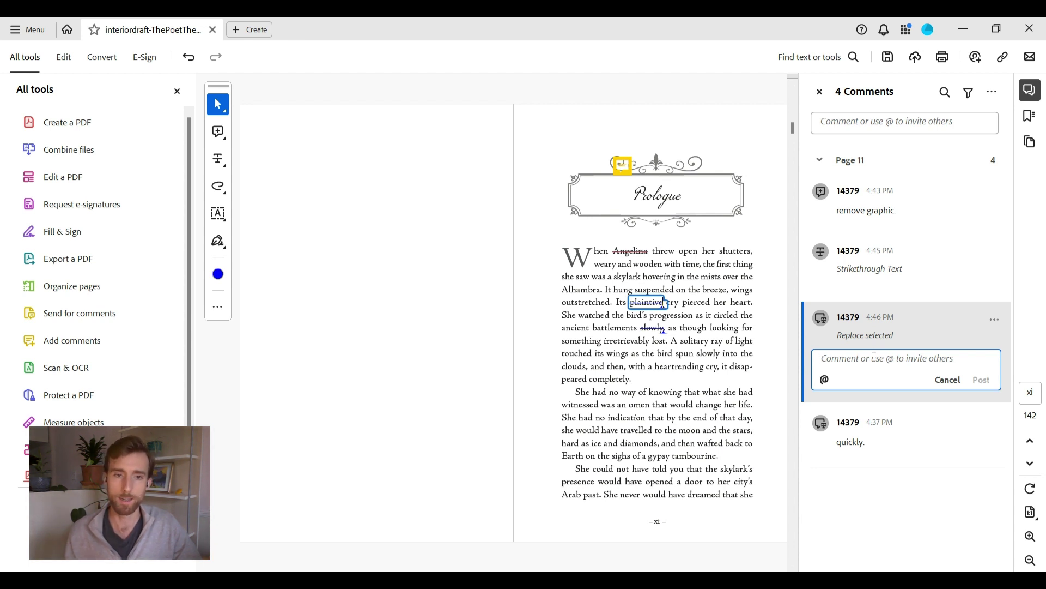
type("wailing")
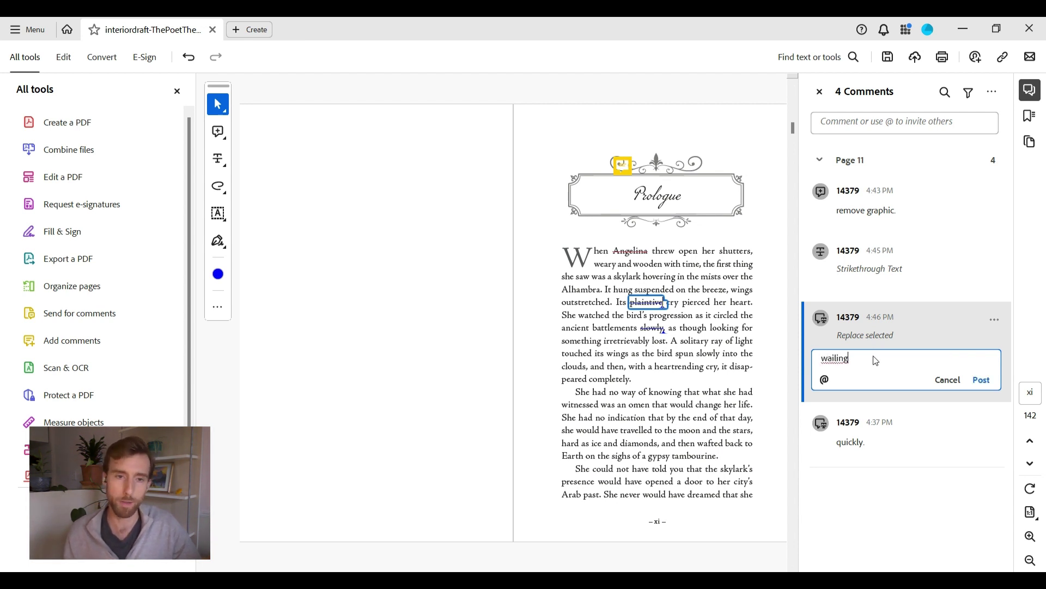
left_click(986, 382)
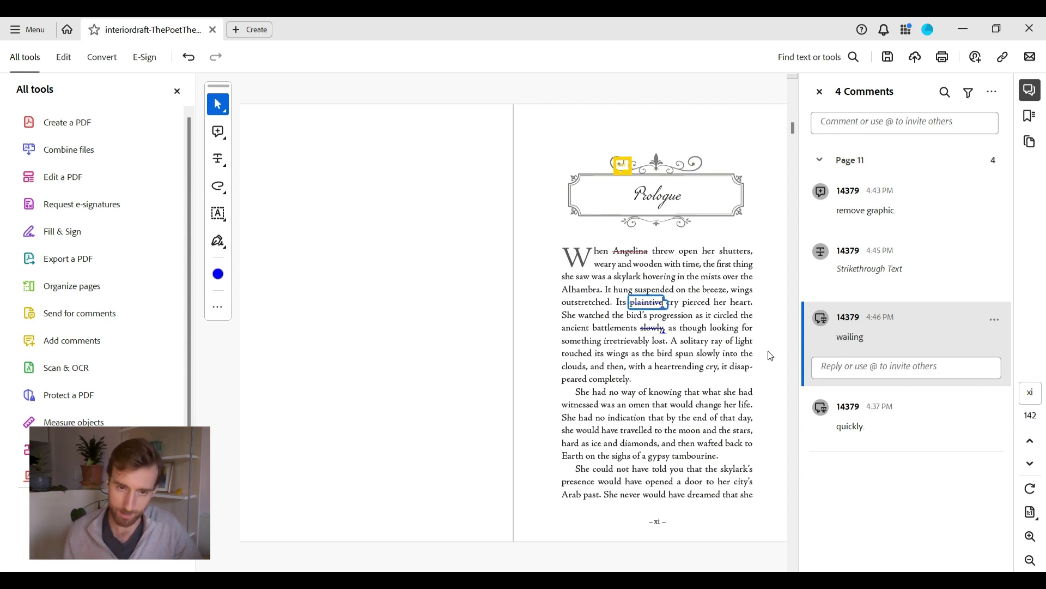
Step: Add an insert-text comment reading 'lonely and' just before 'A solitary'
left_click(220, 143)
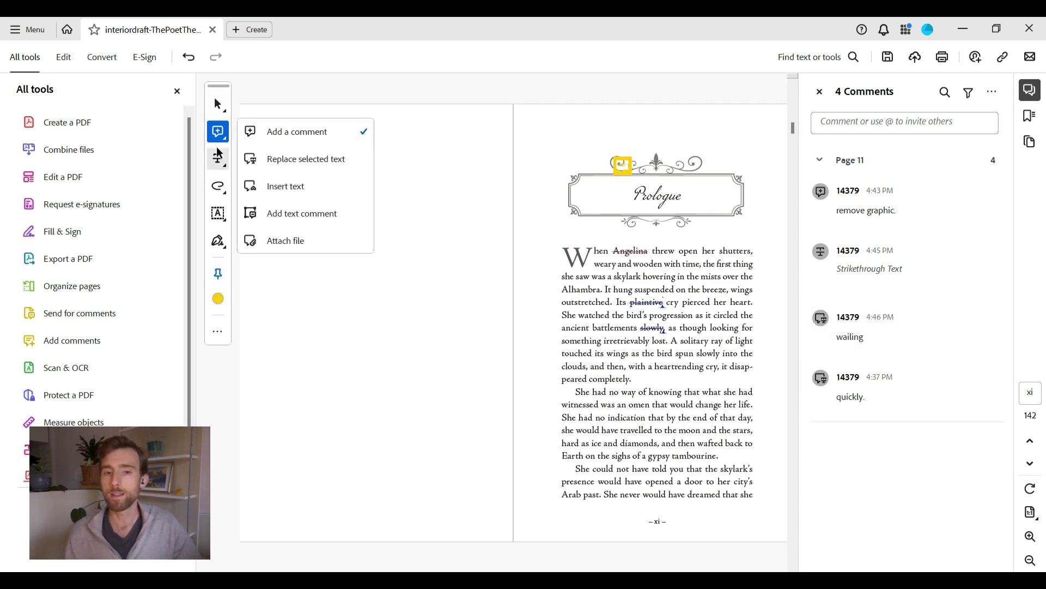
left_click(284, 186)
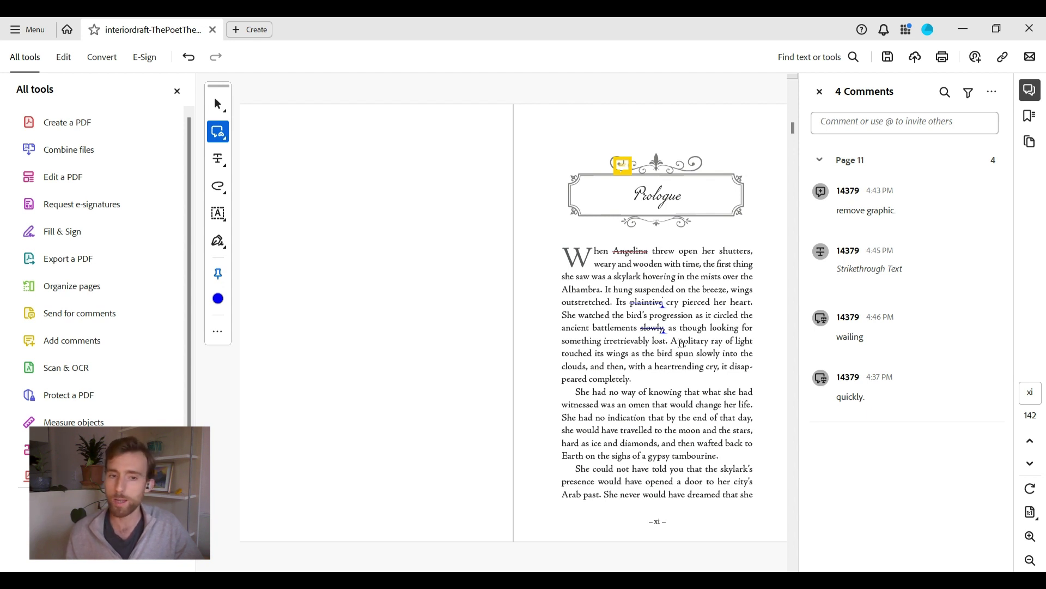
left_click(681, 342)
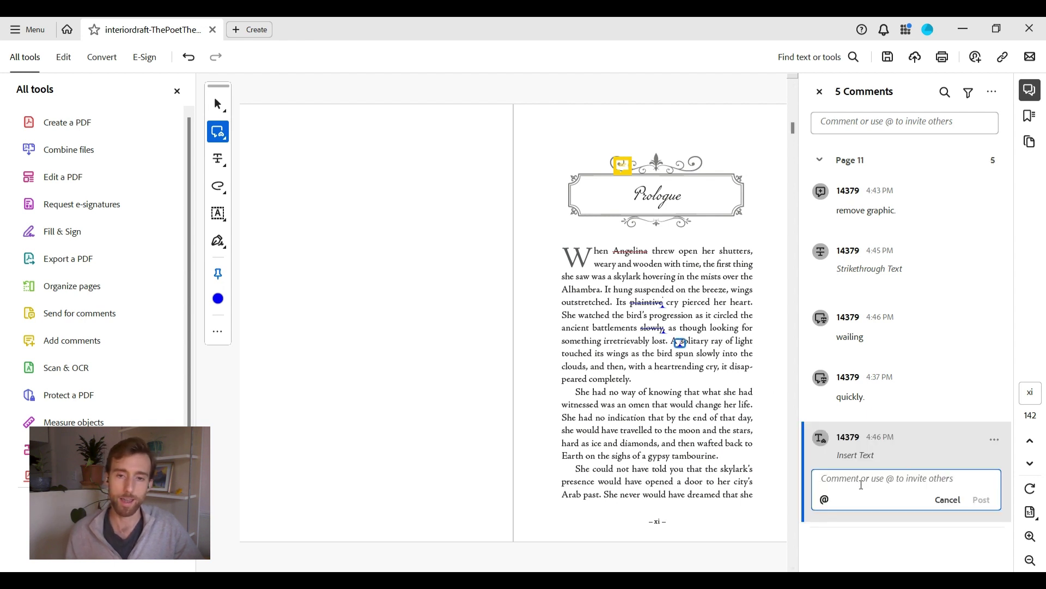
type("lonely and")
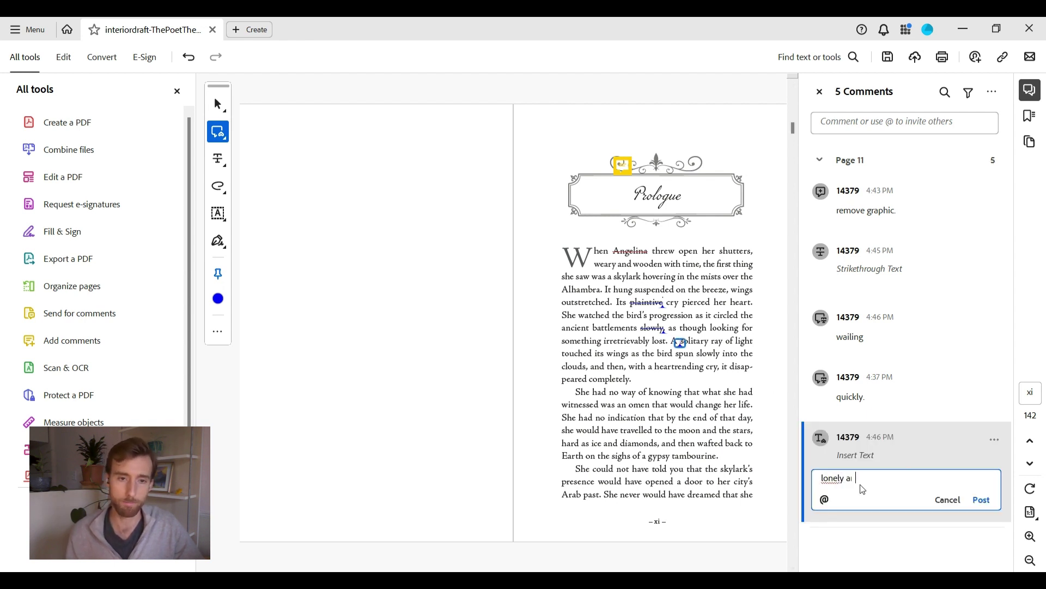
left_click(984, 499)
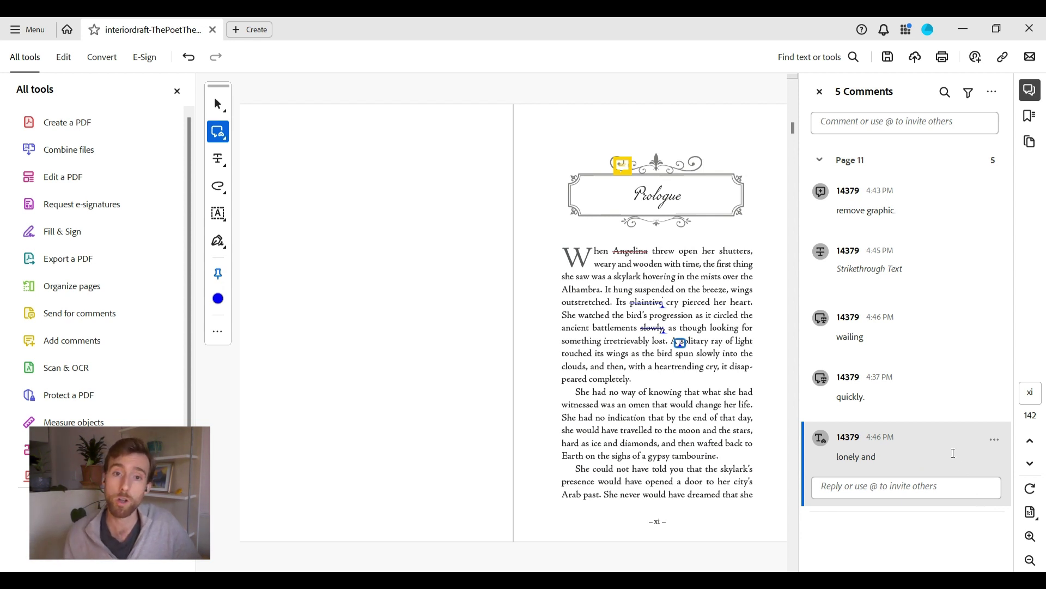
Step: Edit the replacement comment on 'plaintive' so it reads 'howling' instead of 'wailing'
left_click(862, 333)
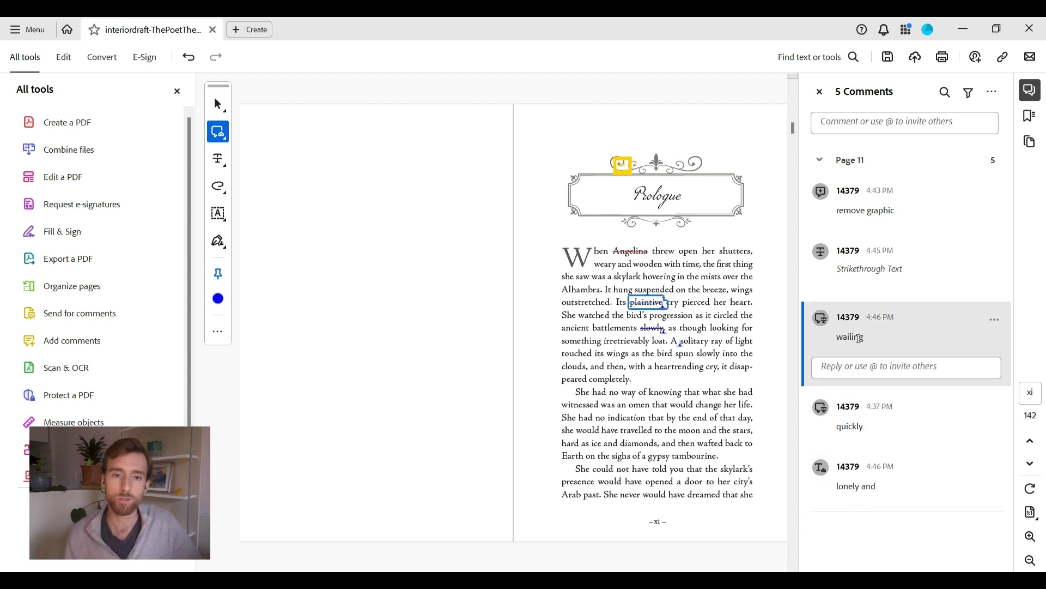
left_click(859, 339)
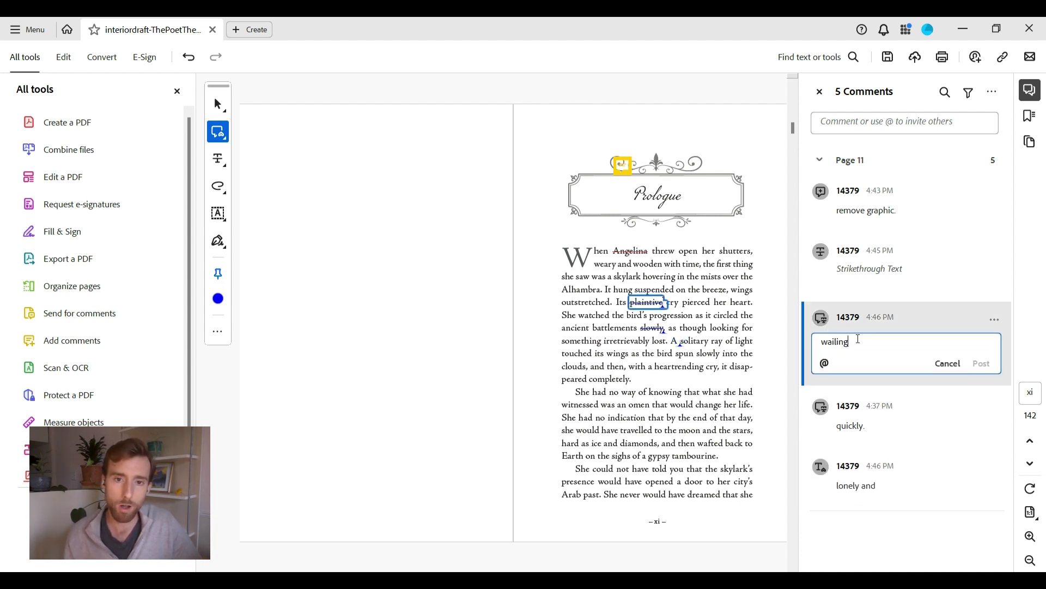
double_click(859, 339)
key("BackSpace")
type("howling")
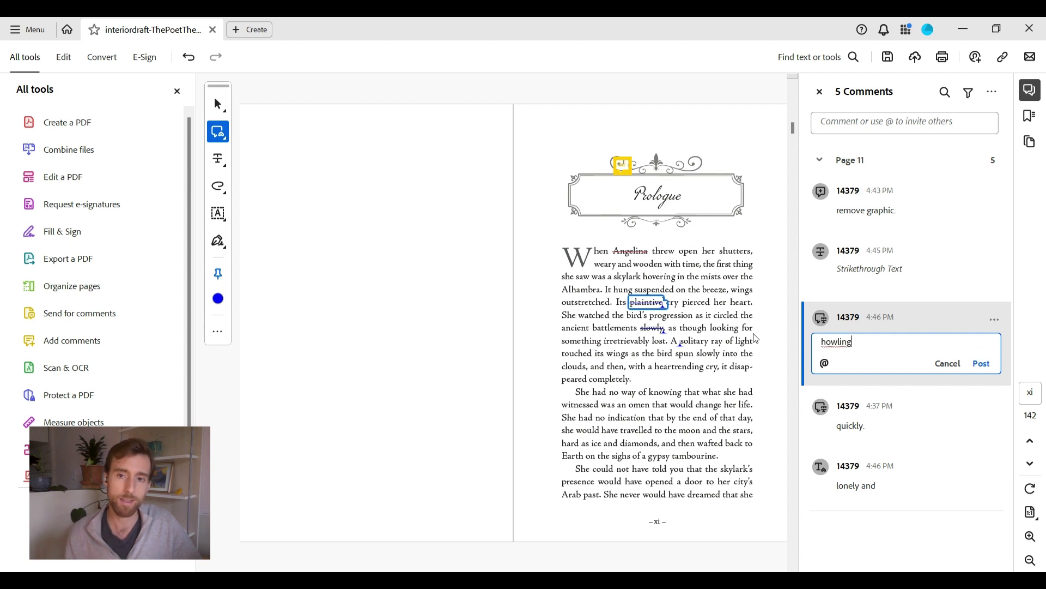
left_click(984, 364)
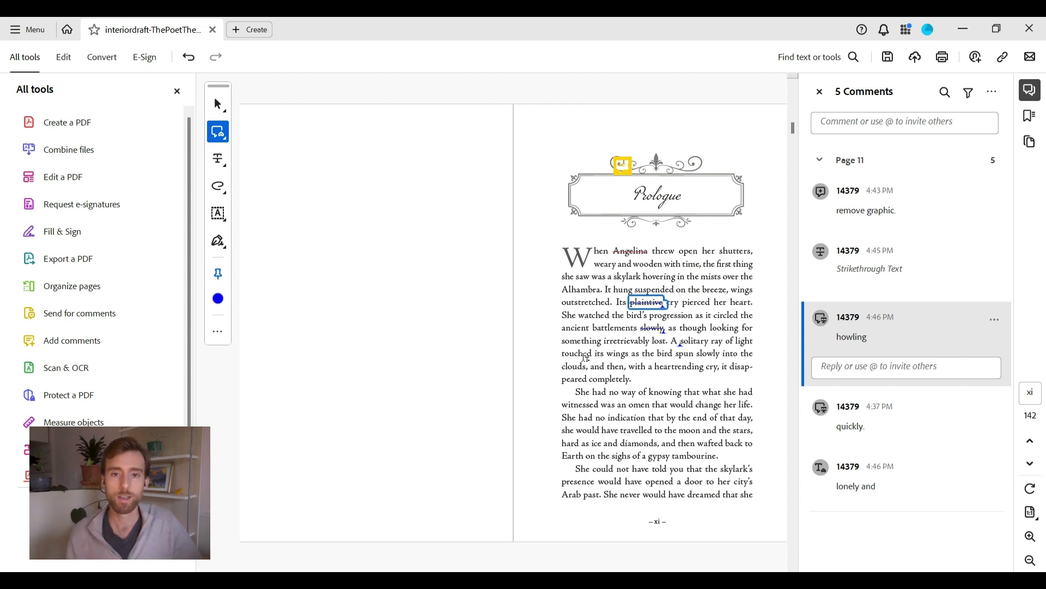
Step: Highlight 'She had' and post the pasted comment 'Decrease all indenting in book by 25%'
left_click(220, 162)
left_click(289, 166)
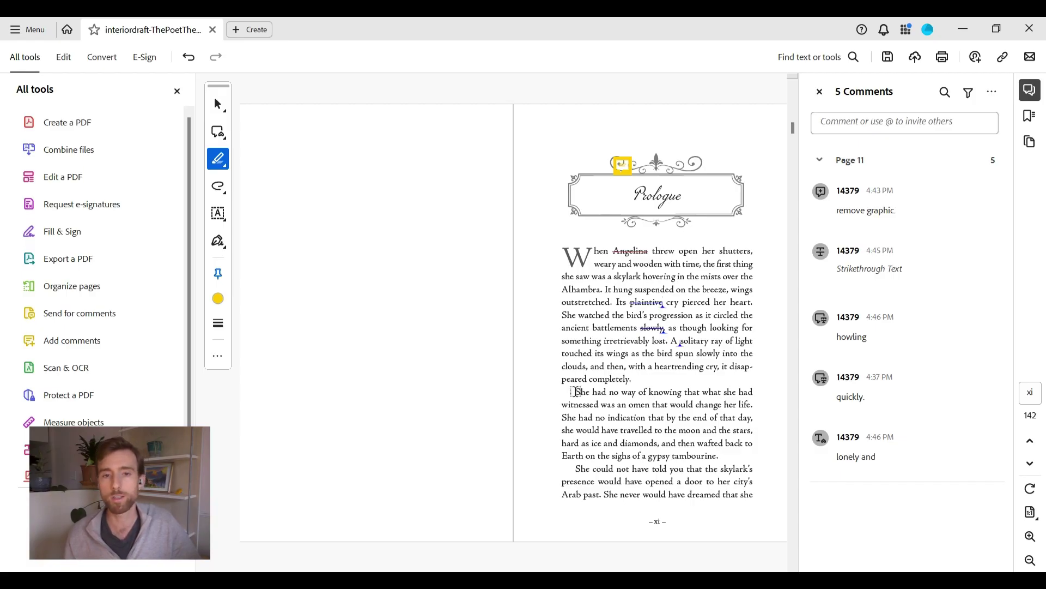
left_click_drag(576, 391, 610, 392)
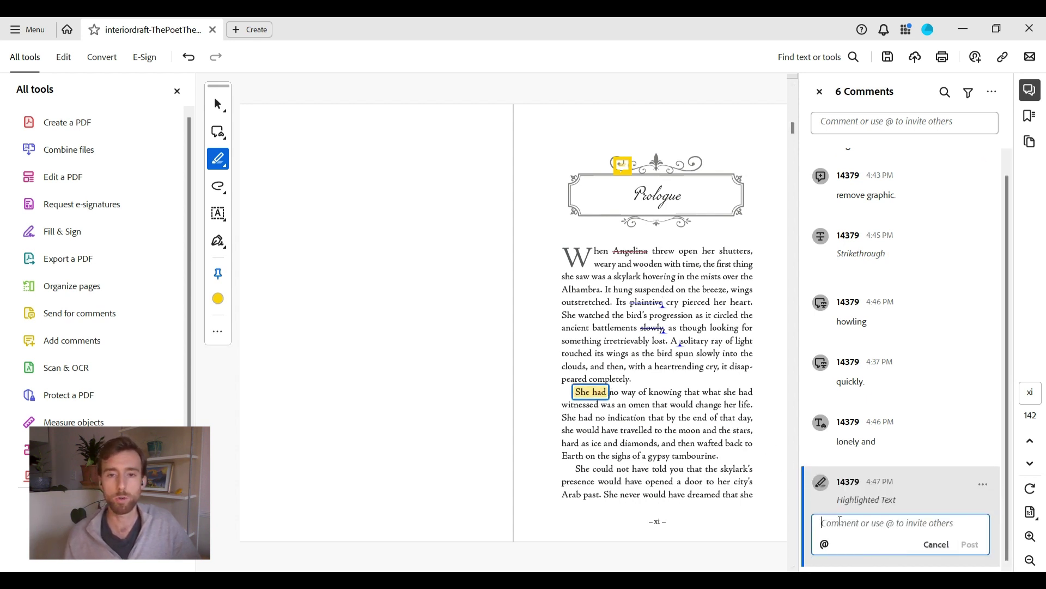
type("Decrease all indenting in book by 25%")
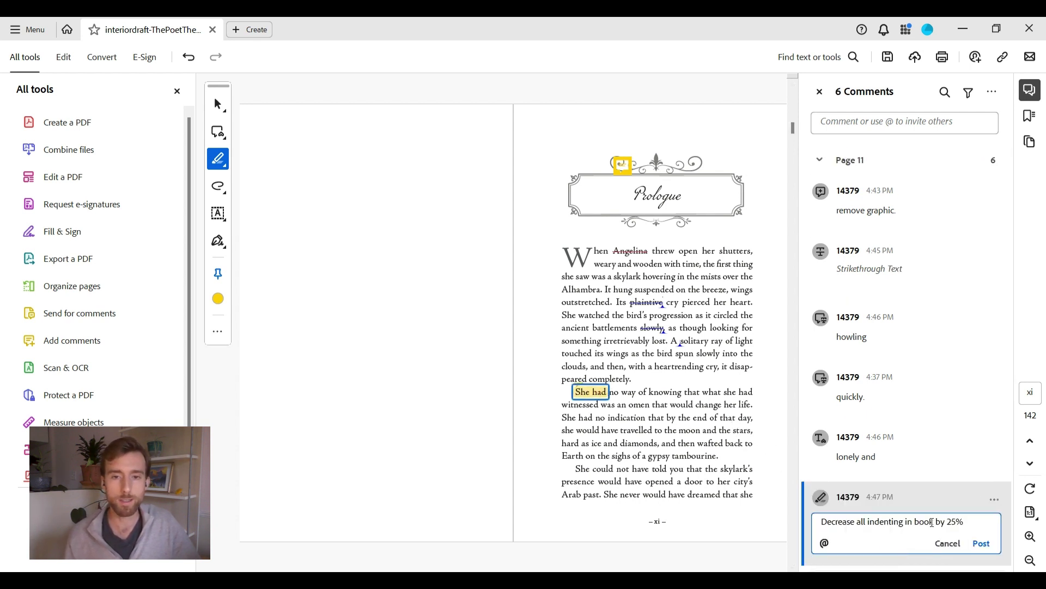
left_click(983, 544)
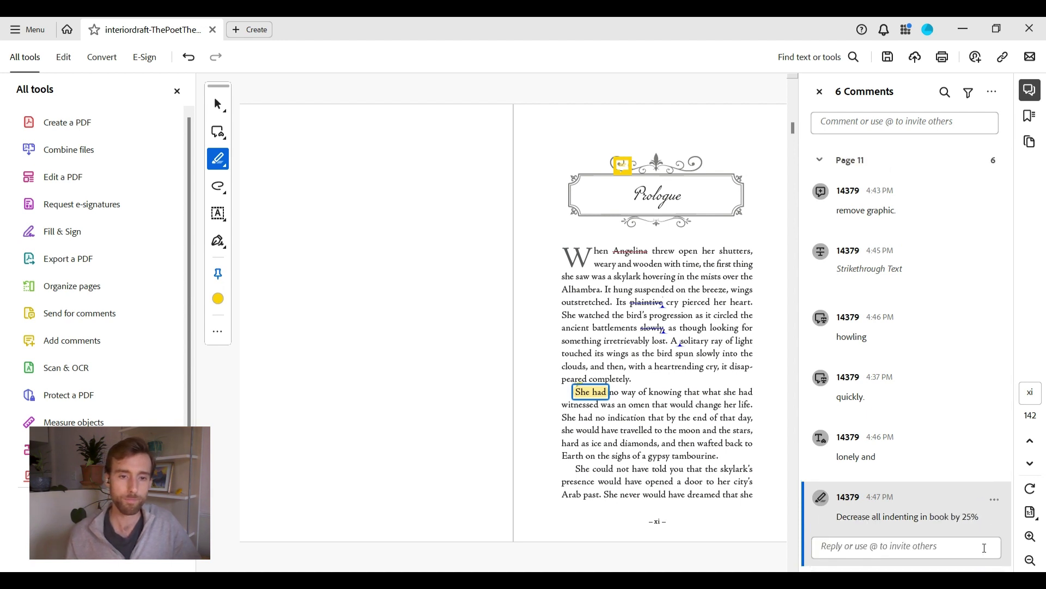
key("Escape")
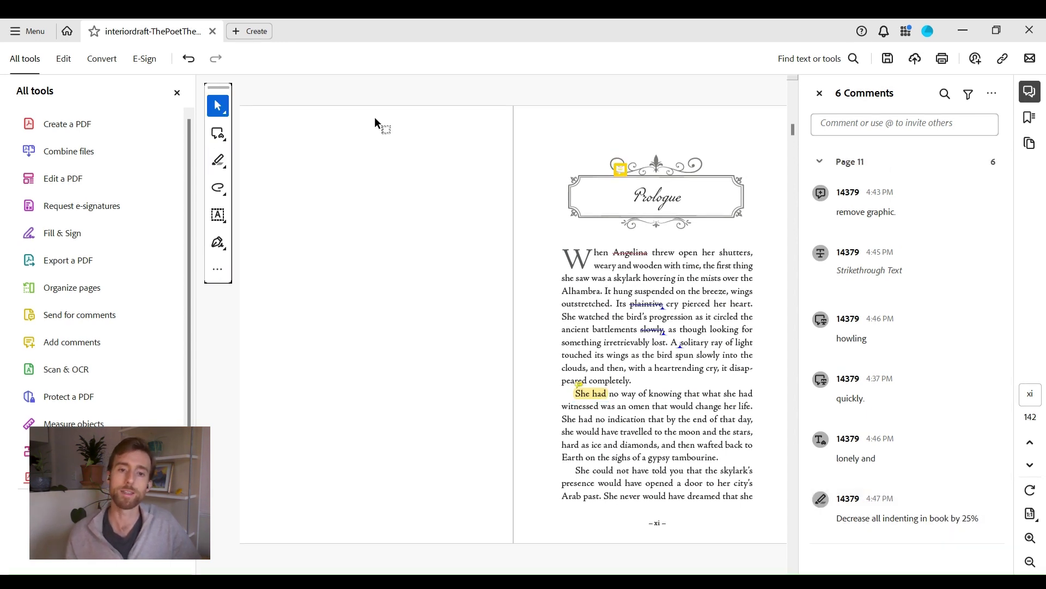
Step: Pin a sticky note beside page number xi reading 'remove em dash beside roman numerals please!'
left_click(219, 134)
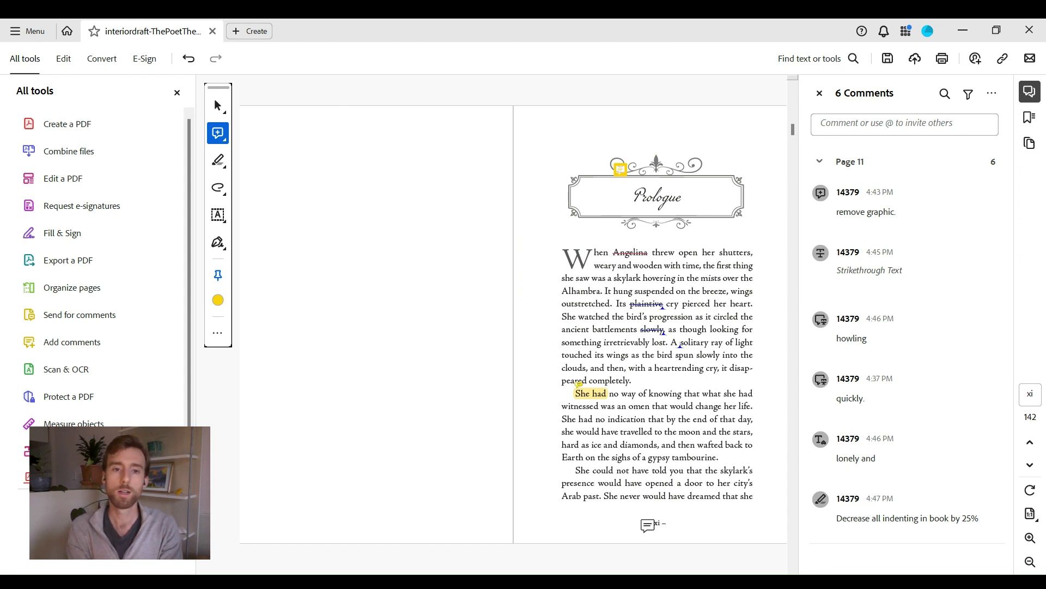
left_click(644, 523)
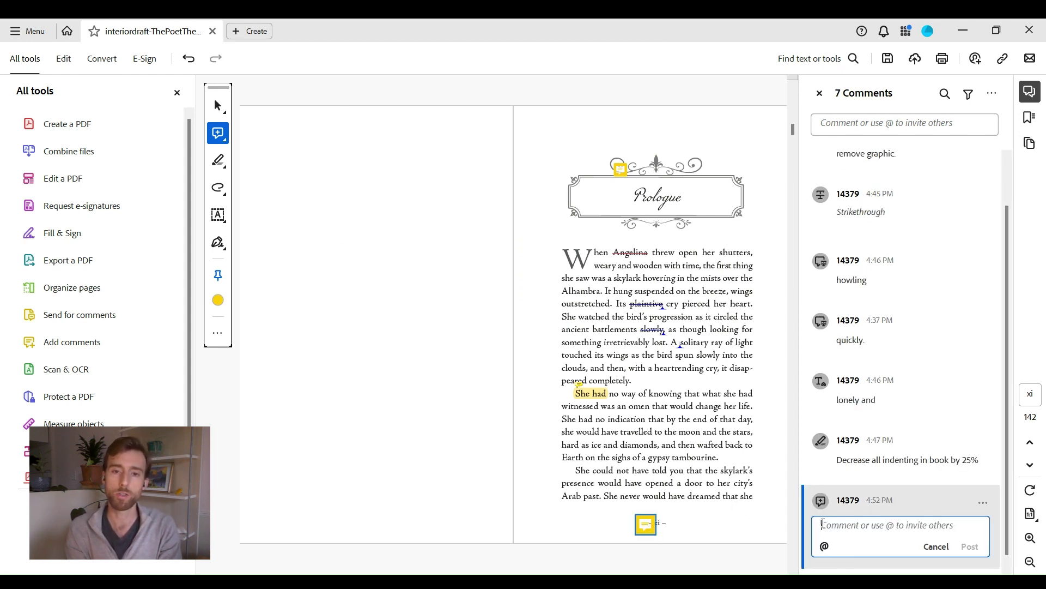
type("remove em d")
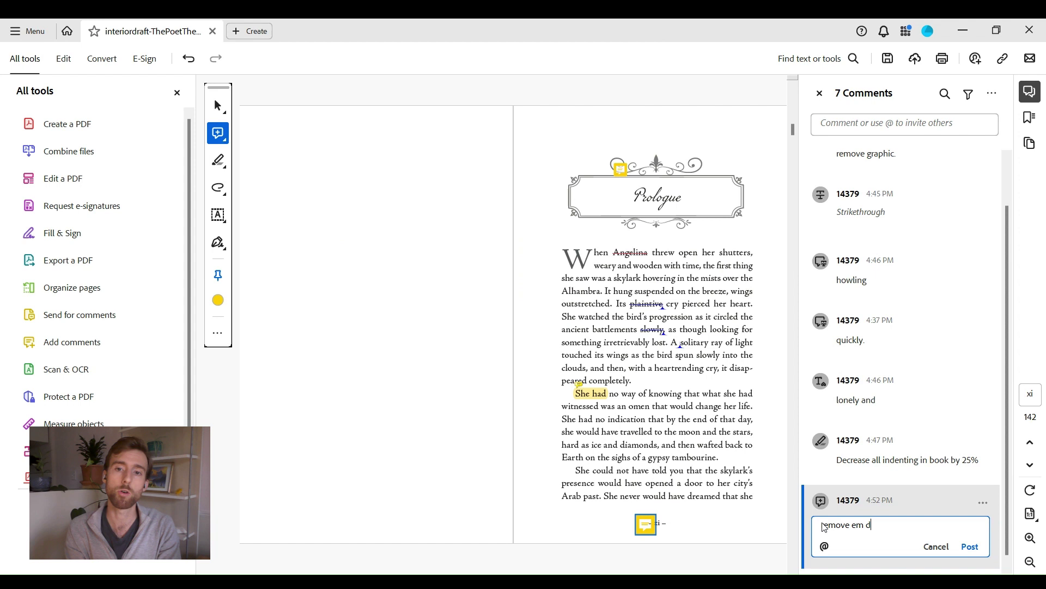
type("ash beside ")
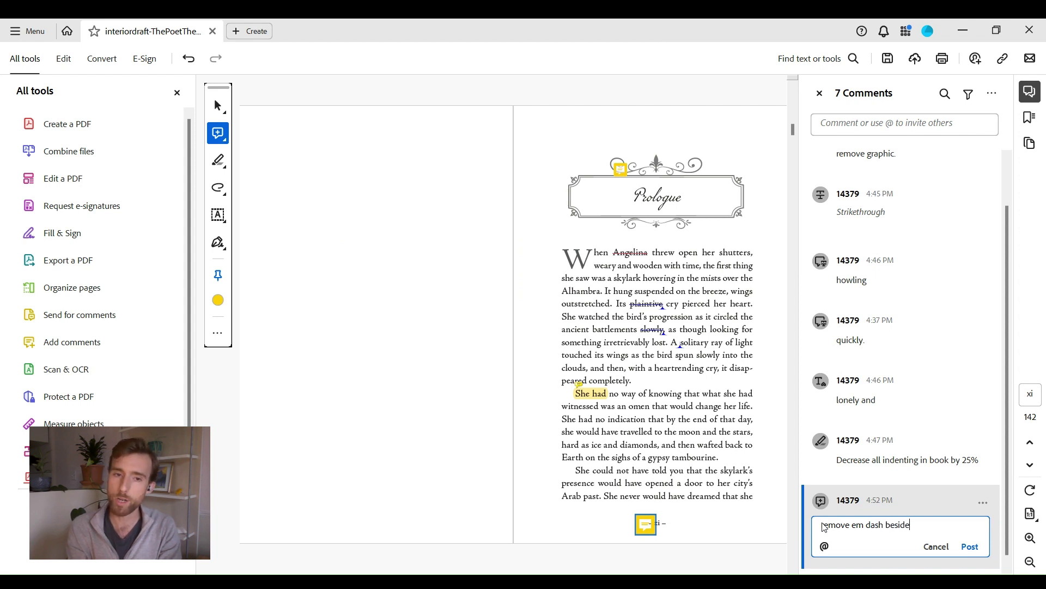
type("roman nume")
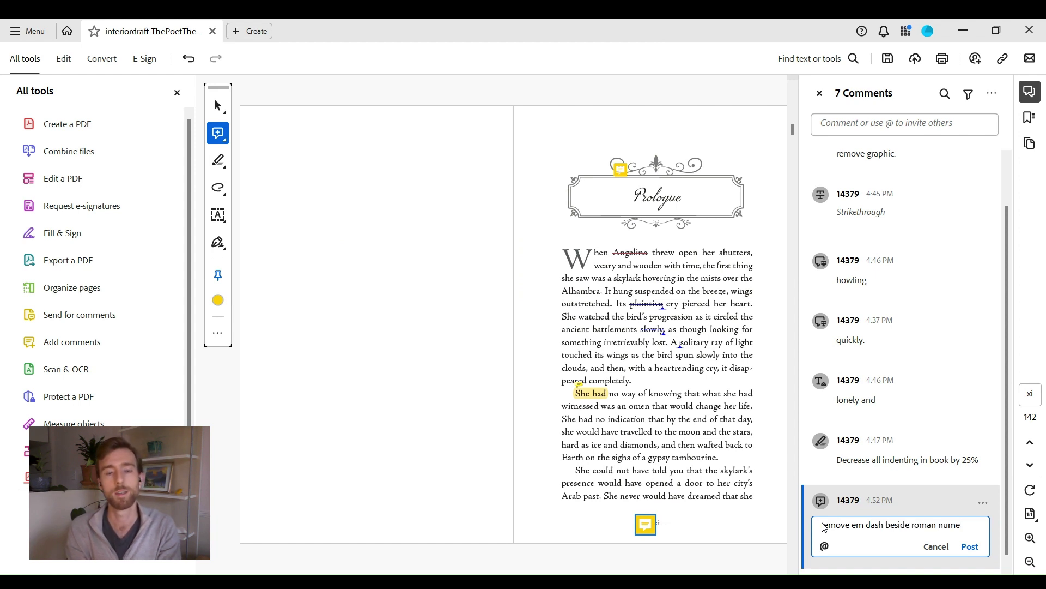
type("rals please!")
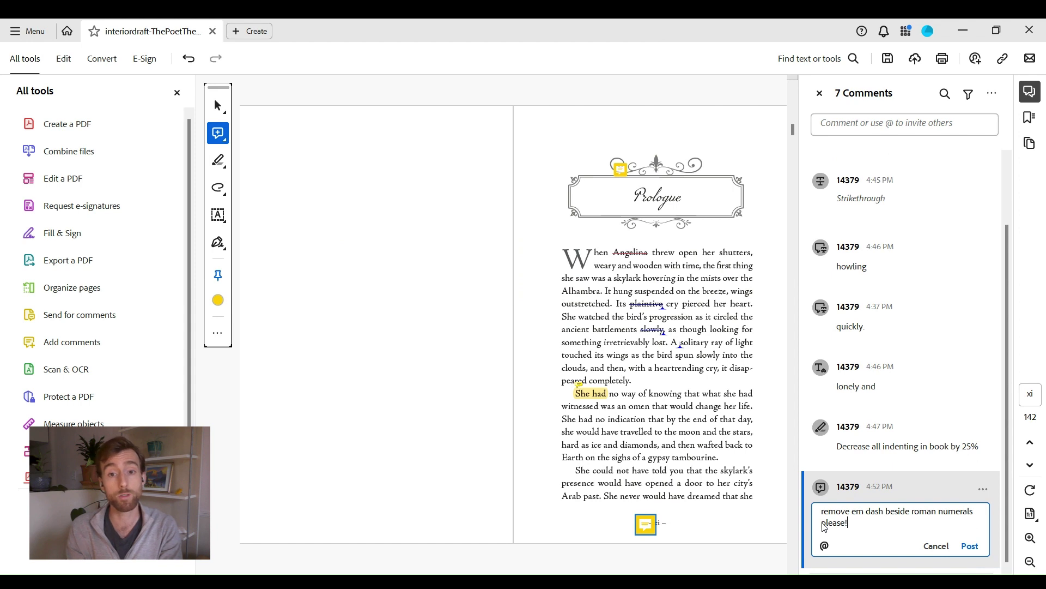
left_click(970, 546)
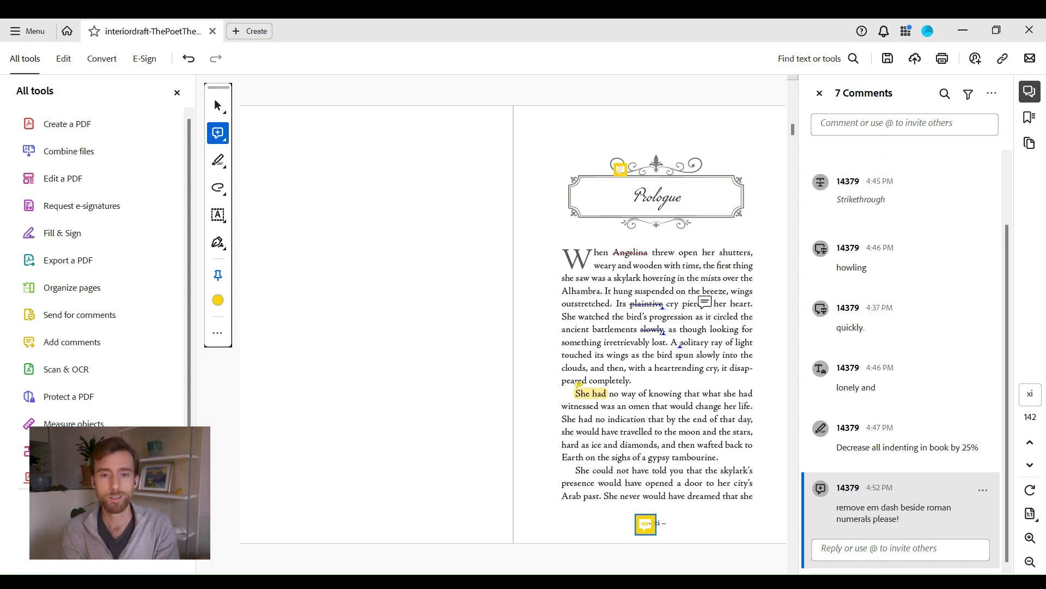
left_click(723, 315)
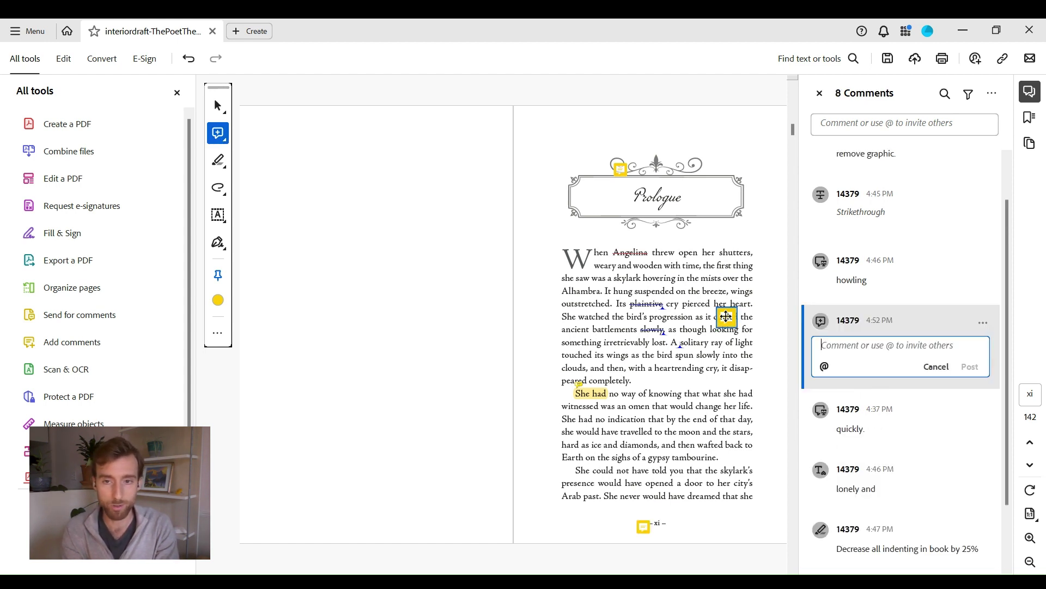
type("don't do this!")
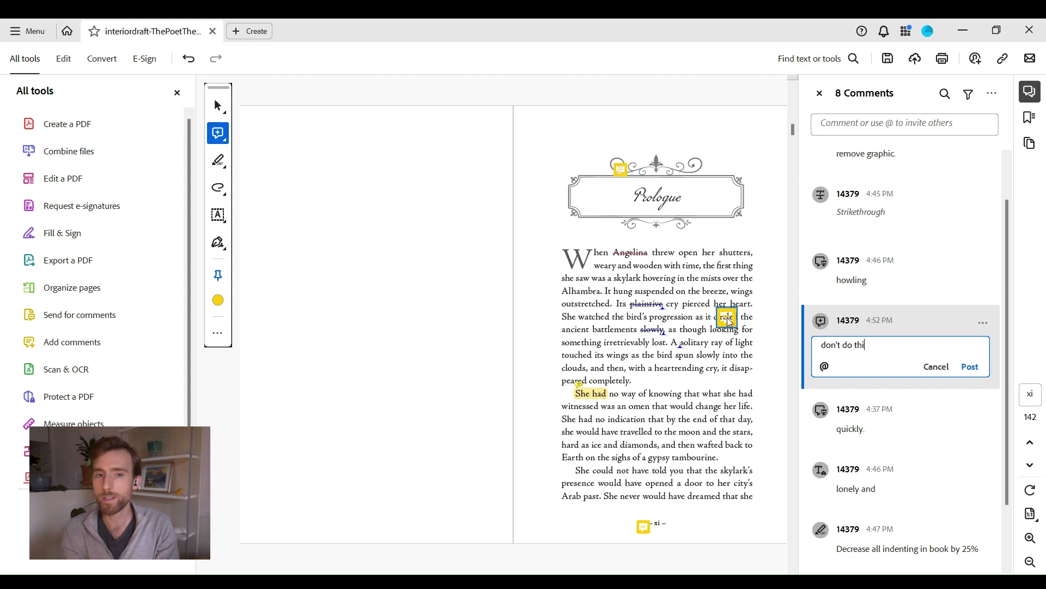
left_click(972, 368)
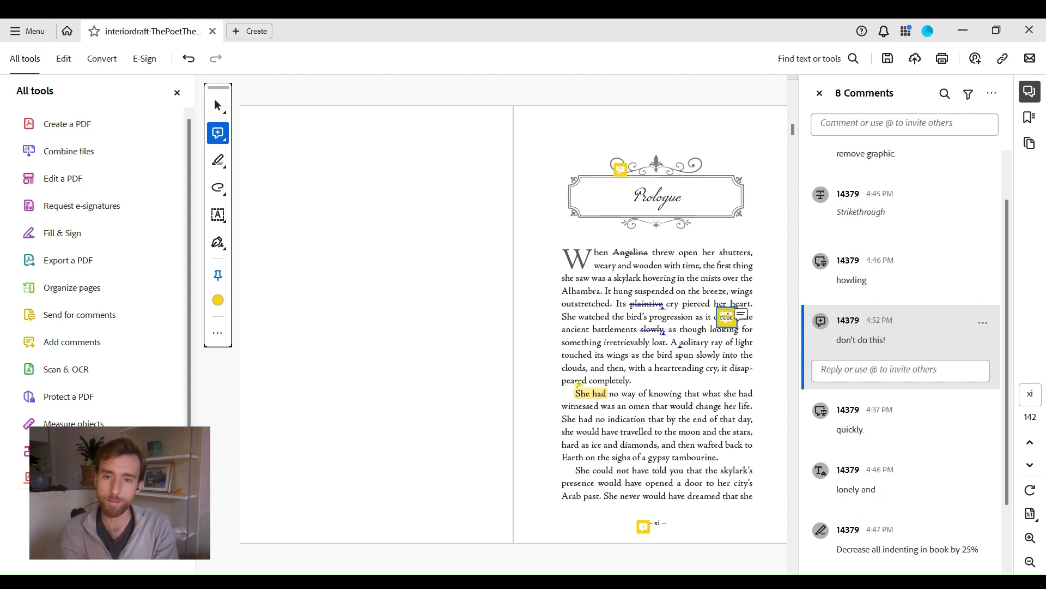
key("Delete")
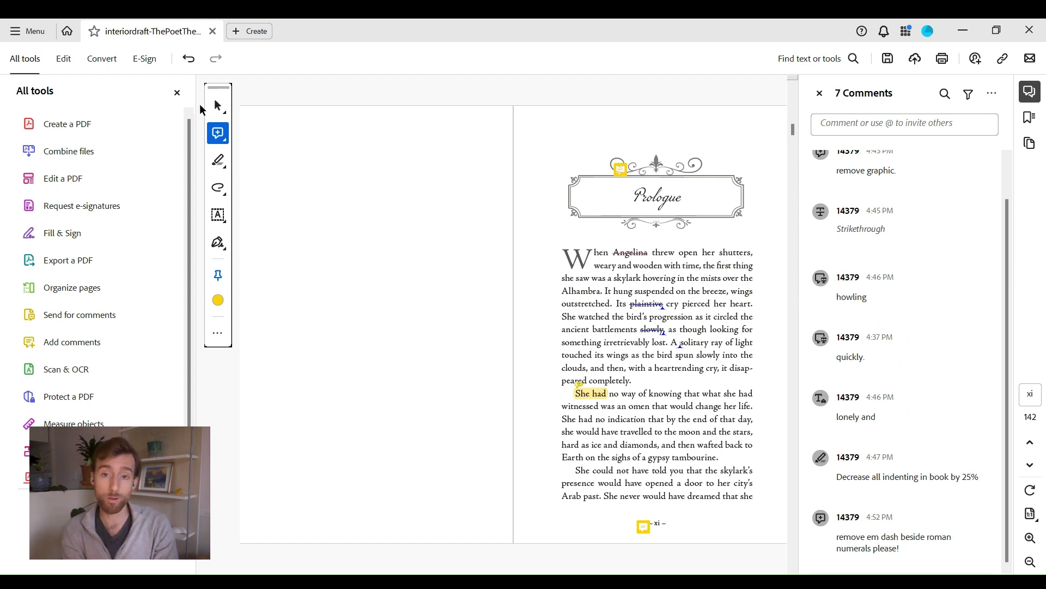
Step: Return to the Select tool, save the commented PDF, and sign in to Tellwell
left_click(218, 107)
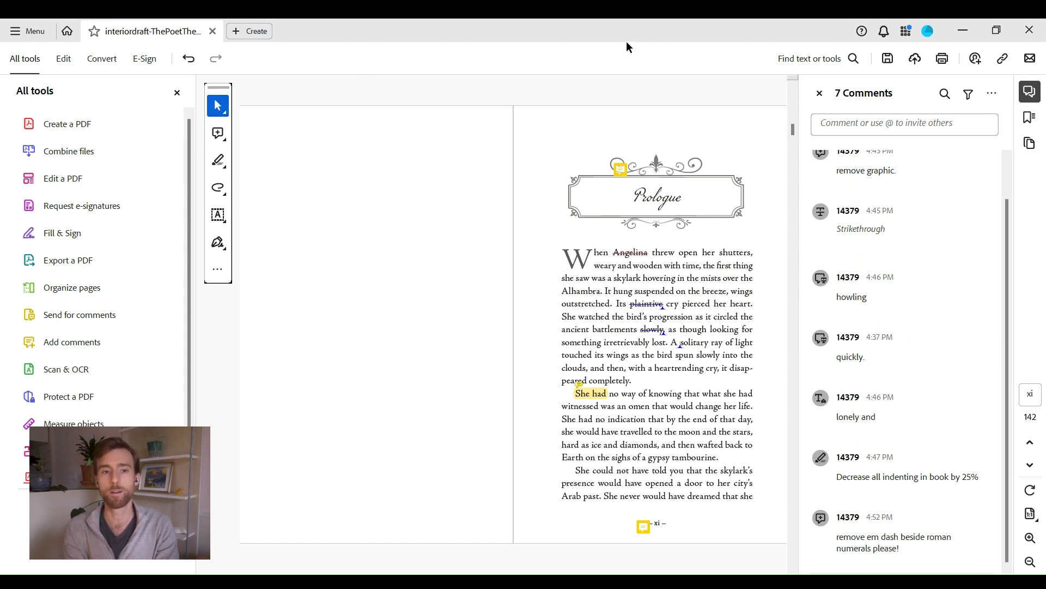
left_click(888, 58)
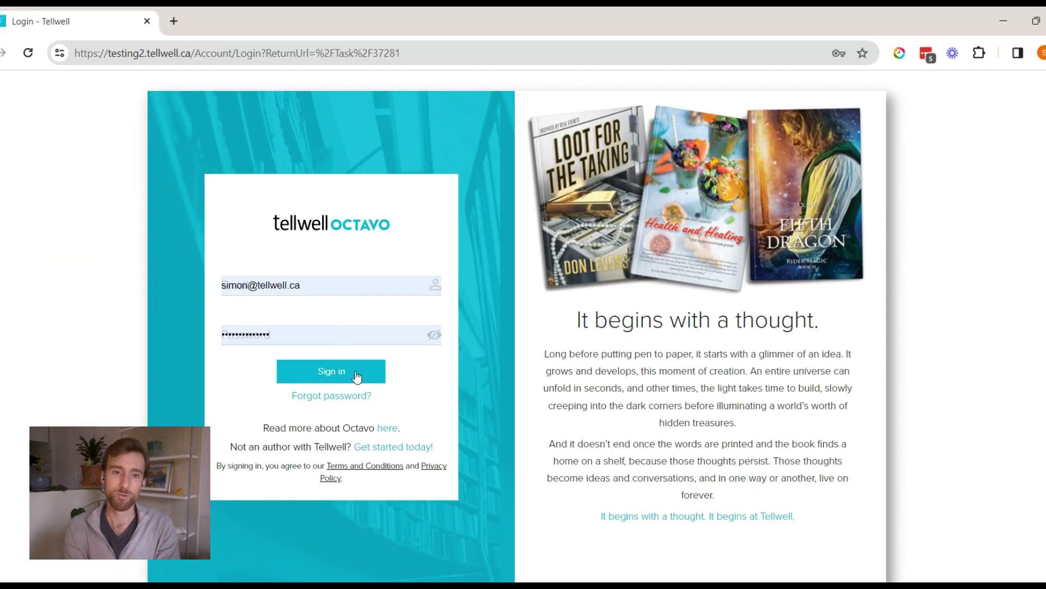
left_click(356, 376)
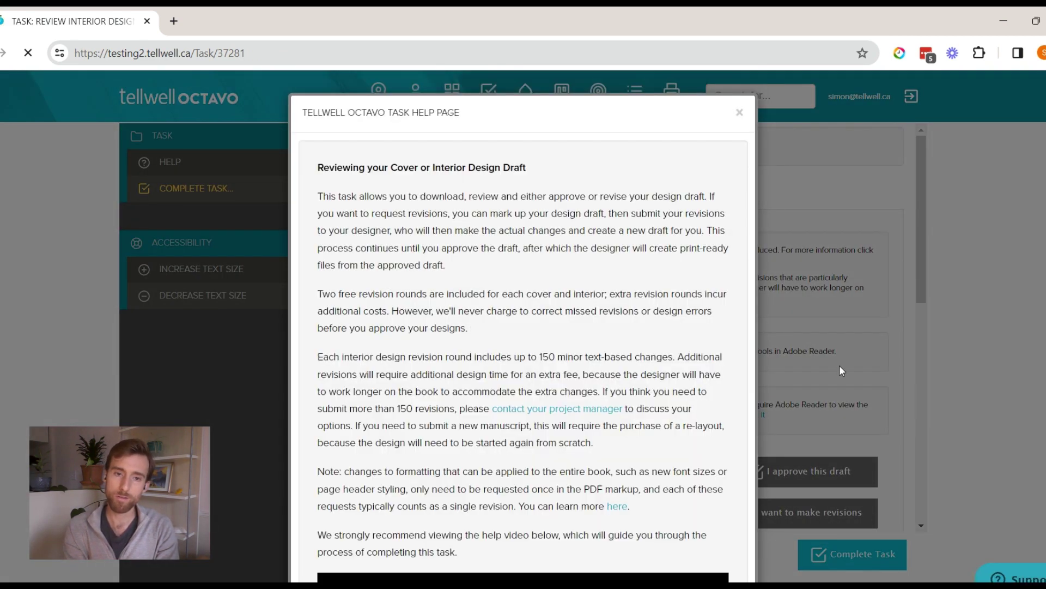
Step: Dismiss the task help page and choose 'I want to make revisions'
left_click(851, 410)
scroll(851, 411, "down", 3)
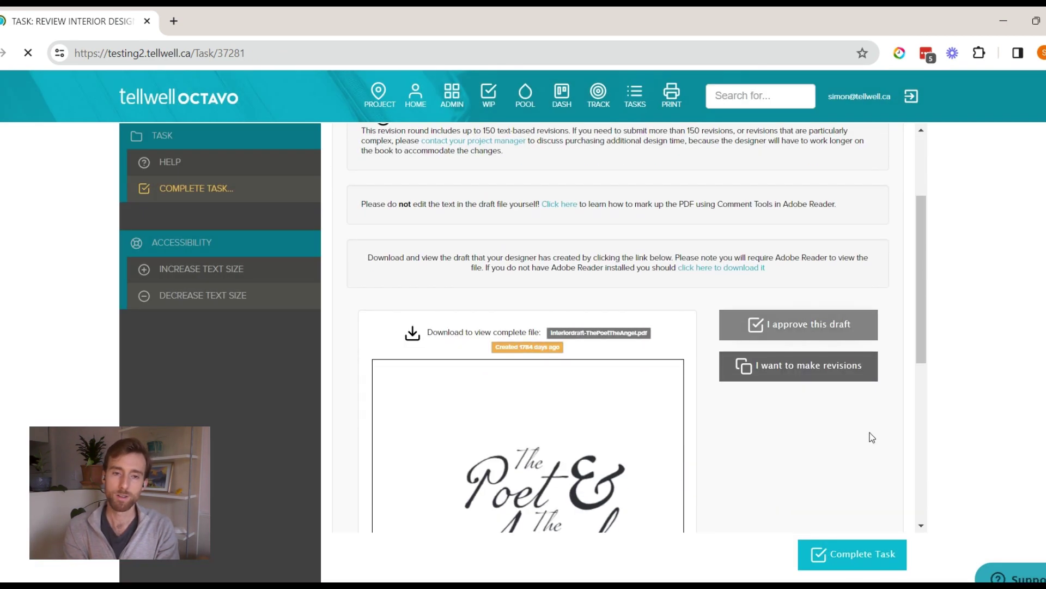
left_click(816, 369)
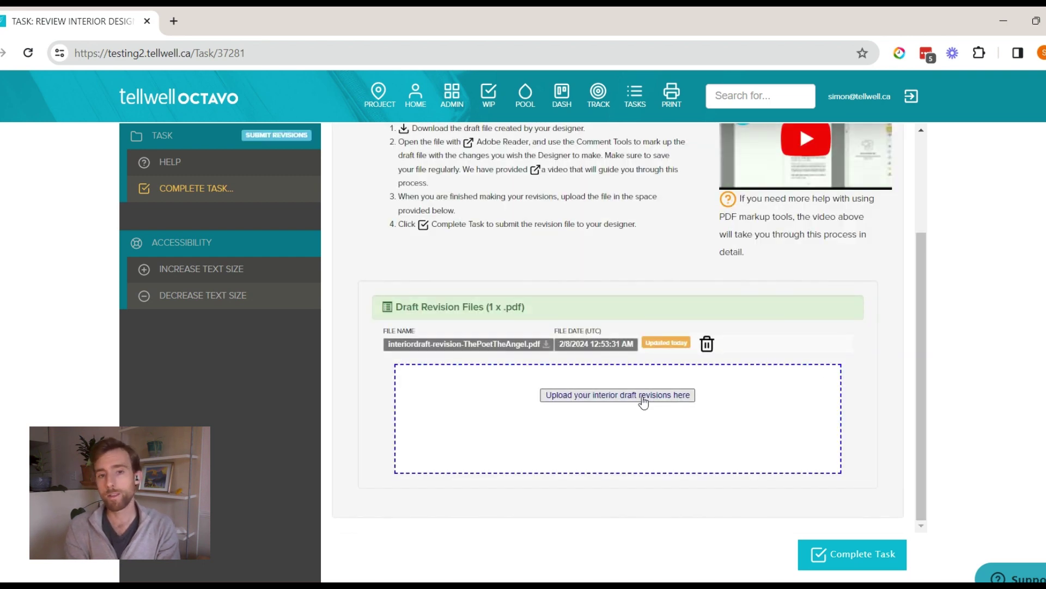
scroll(584, 322, "up", 3)
scroll(458, 426, "down", 3)
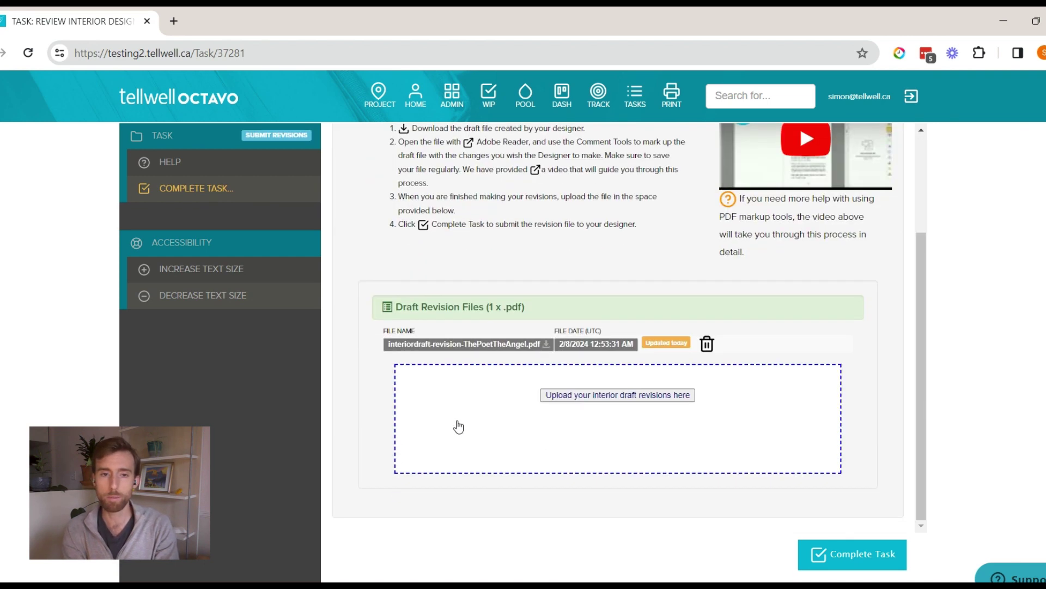
Step: Upload interiordraft-revision-ThePoetTheAngel.pdf, complete the task, and submit the revisions
left_click(610, 400)
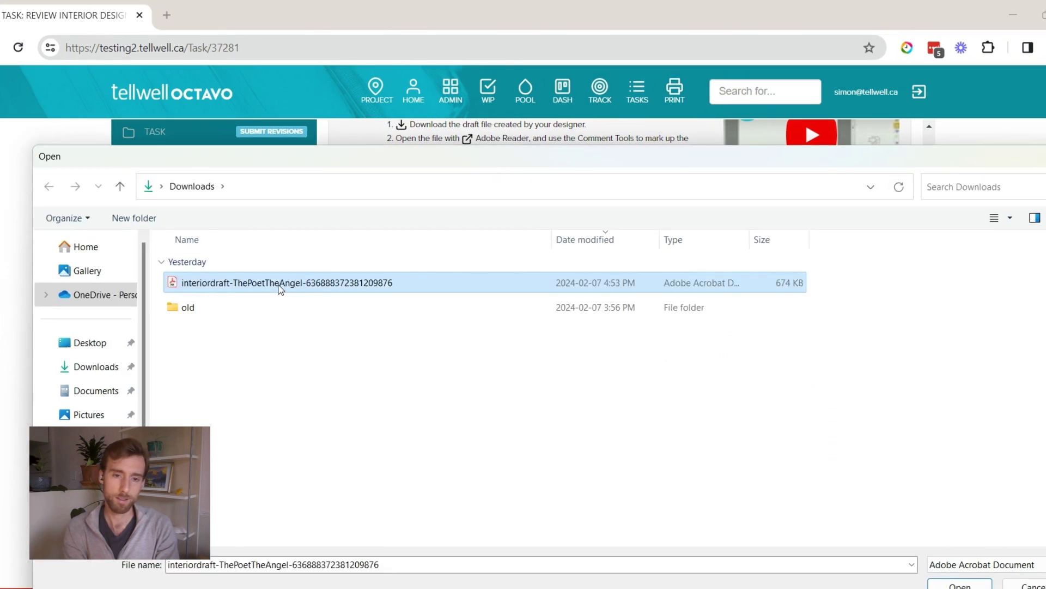
double_click(280, 283)
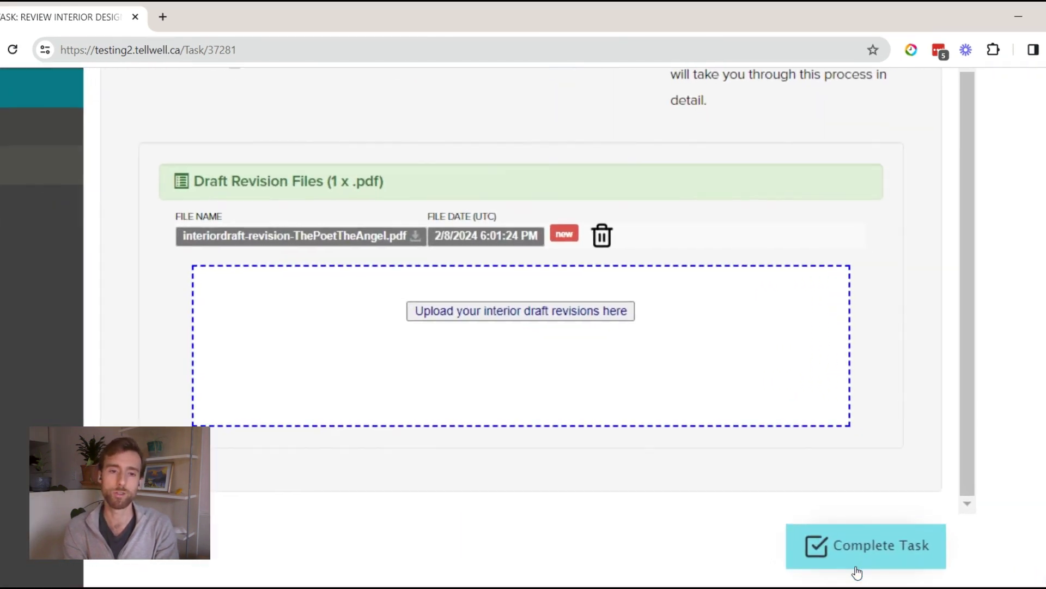
left_click(857, 566)
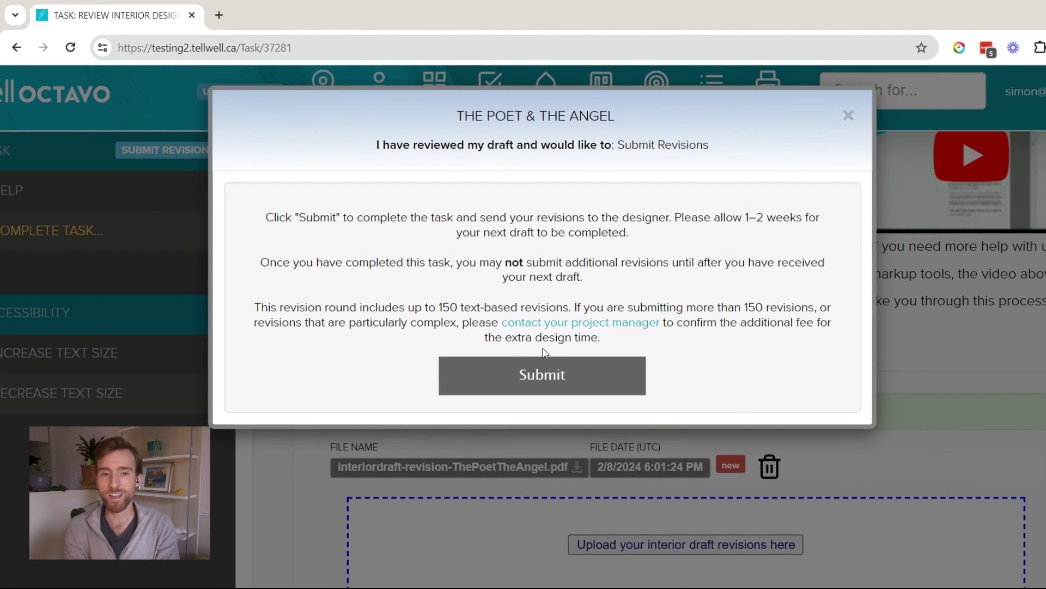
left_click(552, 380)
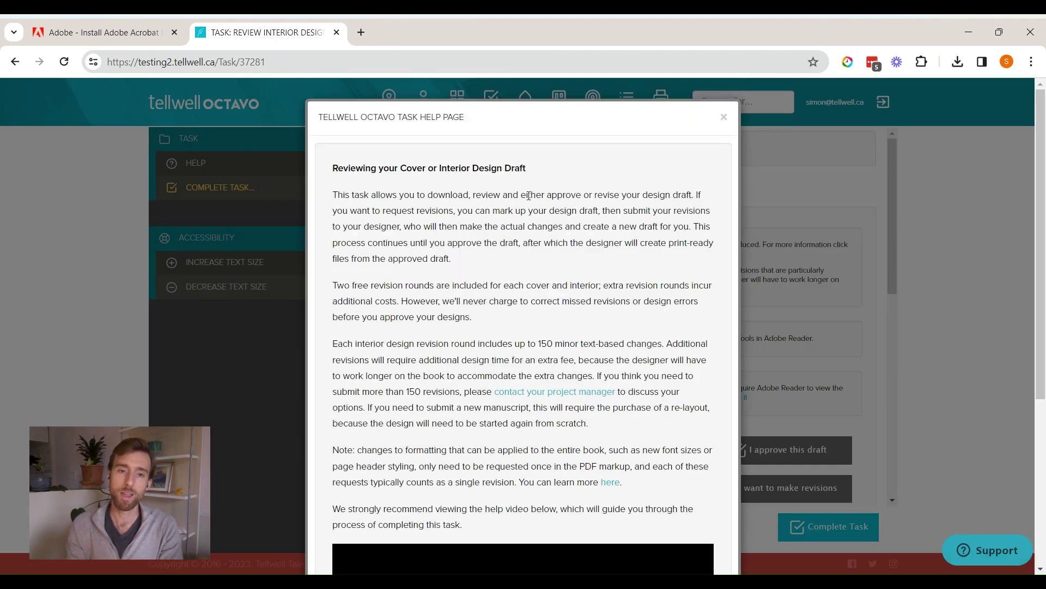
Step: Dismiss the help page and download interiordraft-ThePoetTheAngel.pdf to view it
left_click(808, 198)
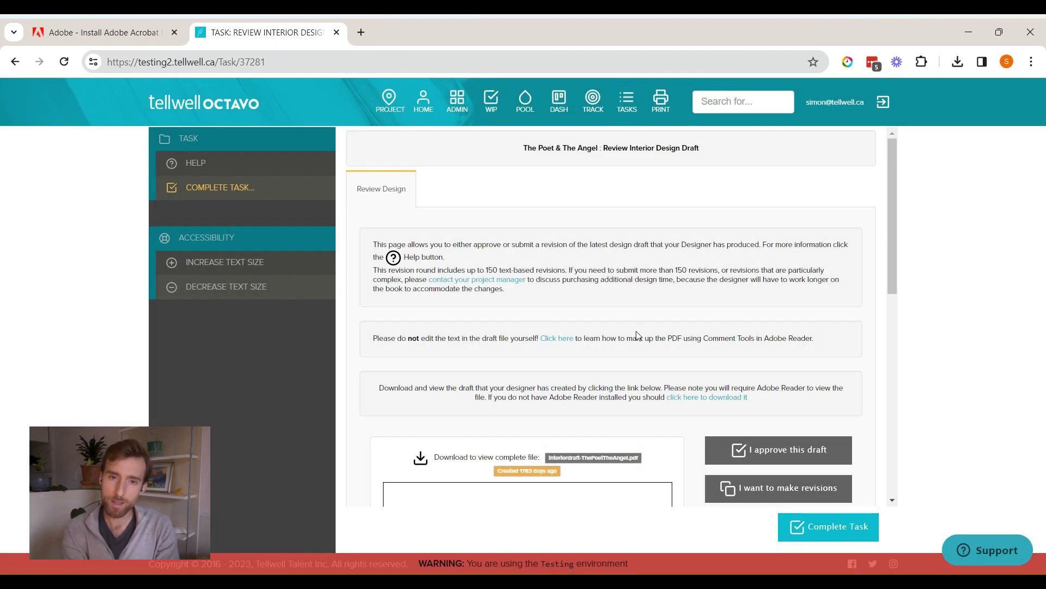
scroll(493, 461, "up", 3)
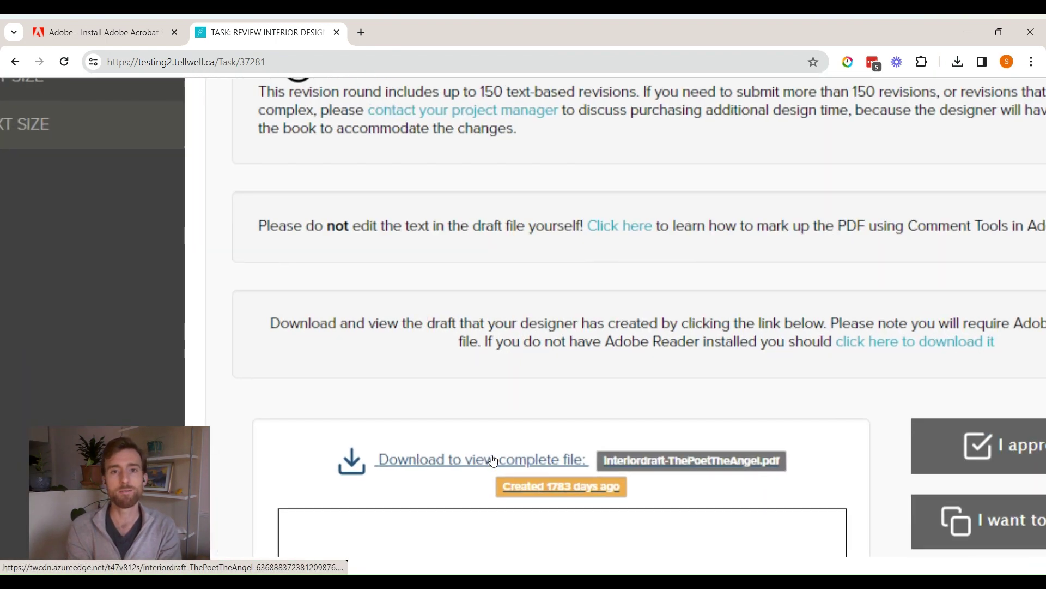
left_click(493, 461)
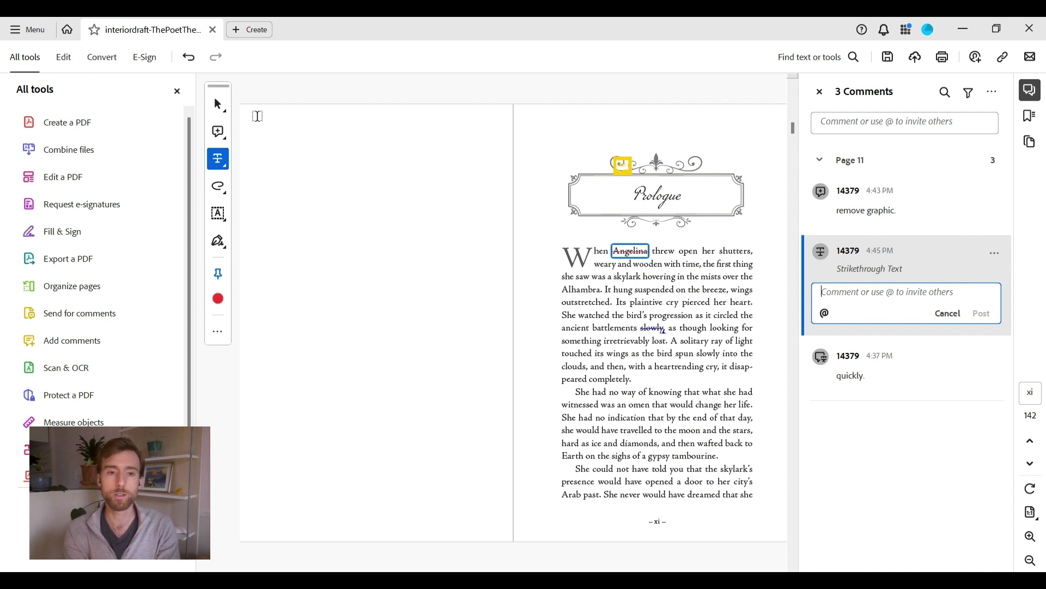
Step: Select 'plaintive' and attach a replace-text comment suggesting 'wailing'
left_click(222, 116)
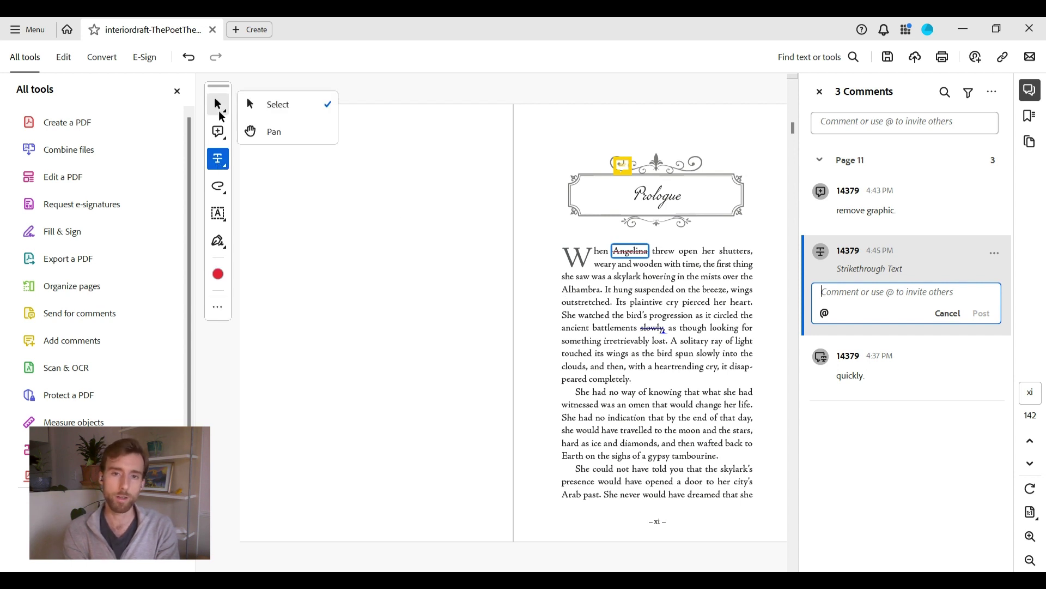
left_click(631, 301)
left_click_drag(632, 301, 669, 311)
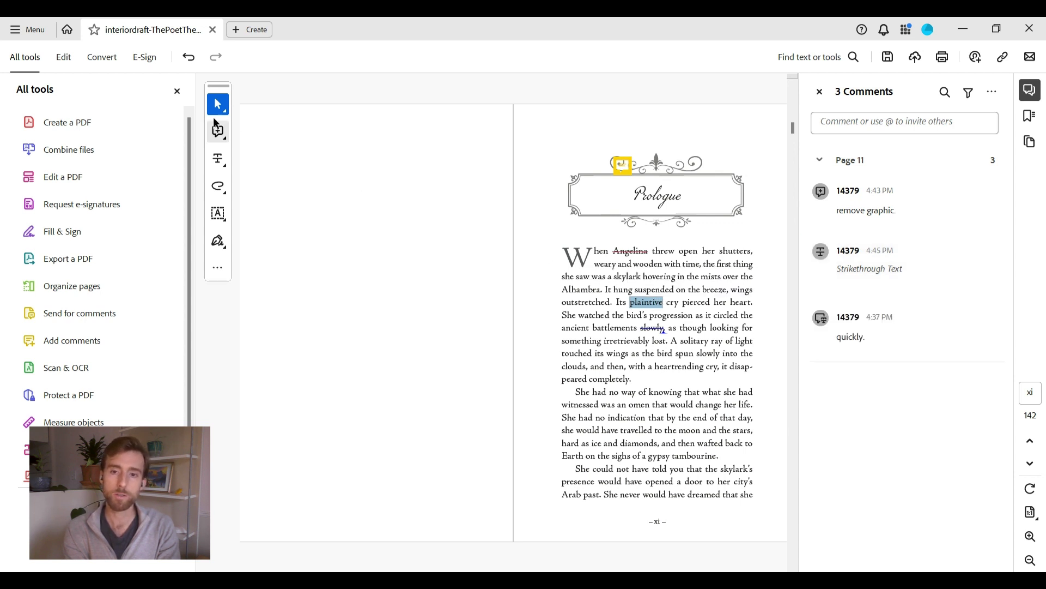
left_click(223, 139)
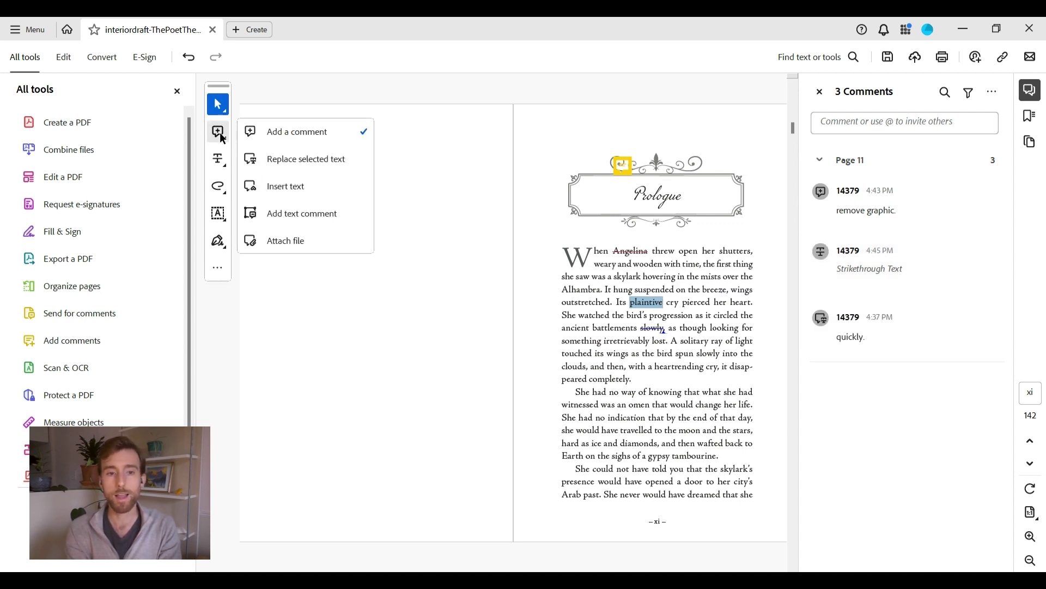
left_click(287, 161)
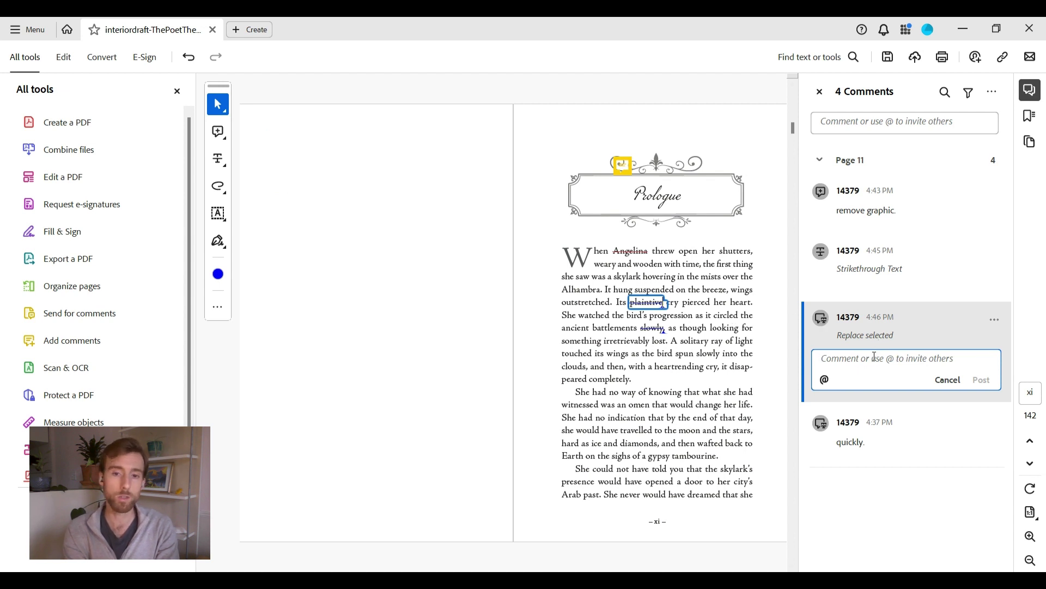
type("wailing")
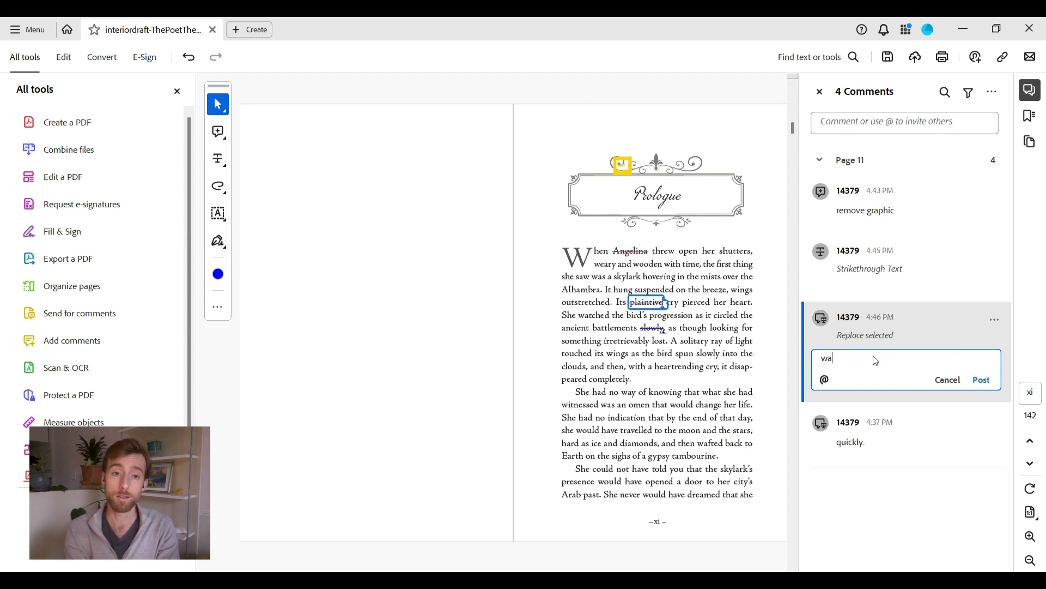
left_click(984, 381)
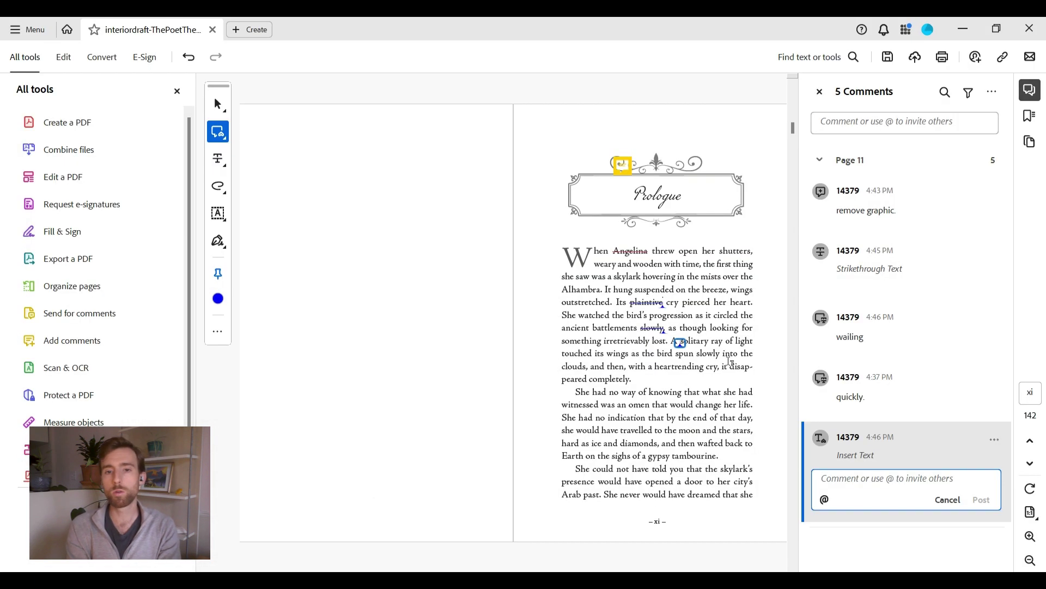
Step: Post 'lonely and' as the insert-text comment, then sign in to Tellwell
type("lonely and")
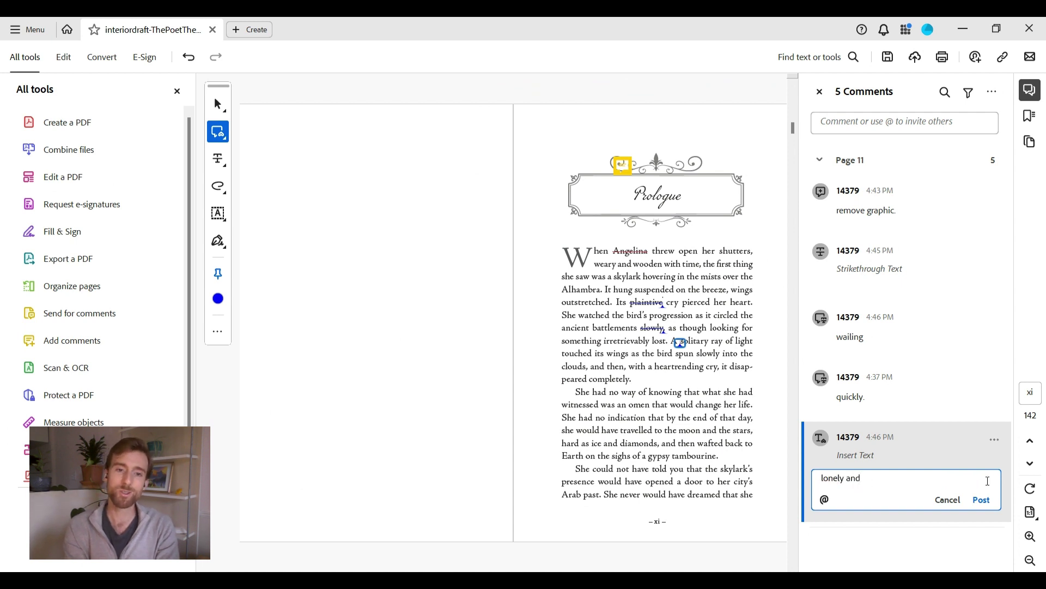
left_click(982, 500)
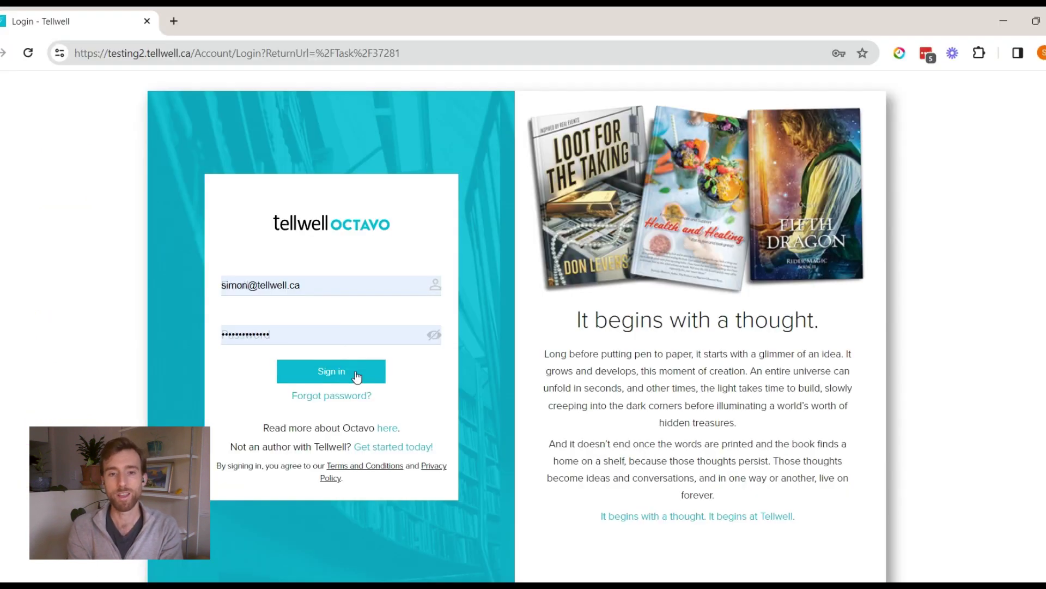
left_click(355, 375)
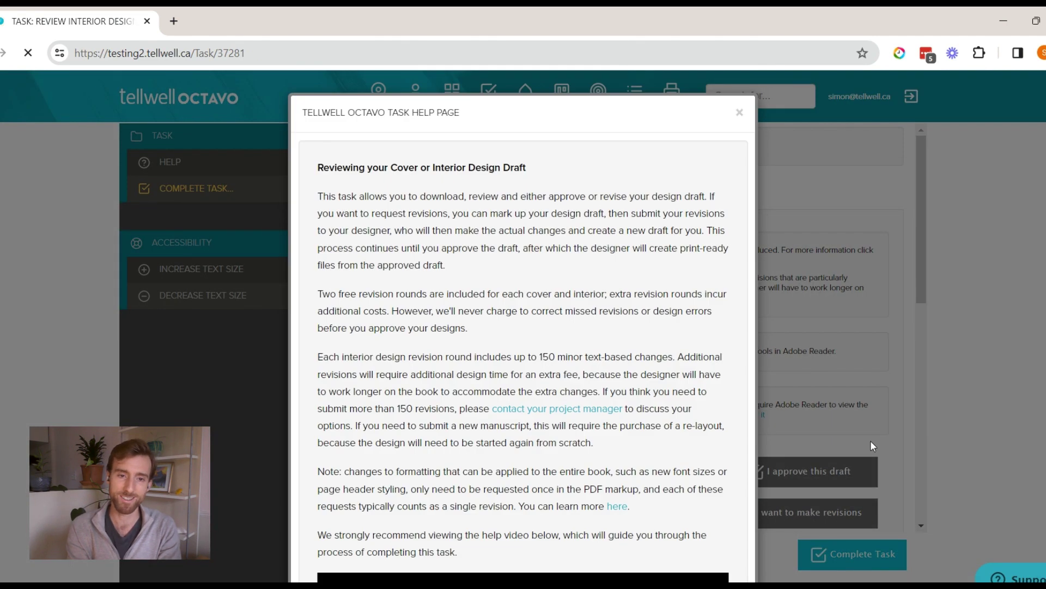
Step: Choose to make revisions and upload interiordraft-revision-ThePoetTheAngel.pdf from Downloads
left_click(824, 328)
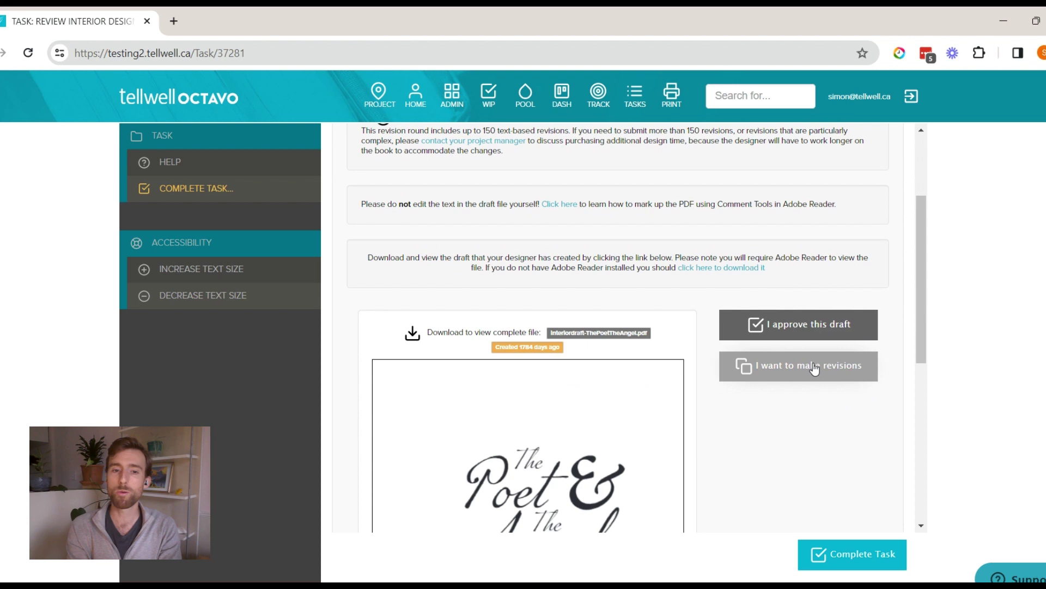
left_click(812, 366)
left_click(796, 378)
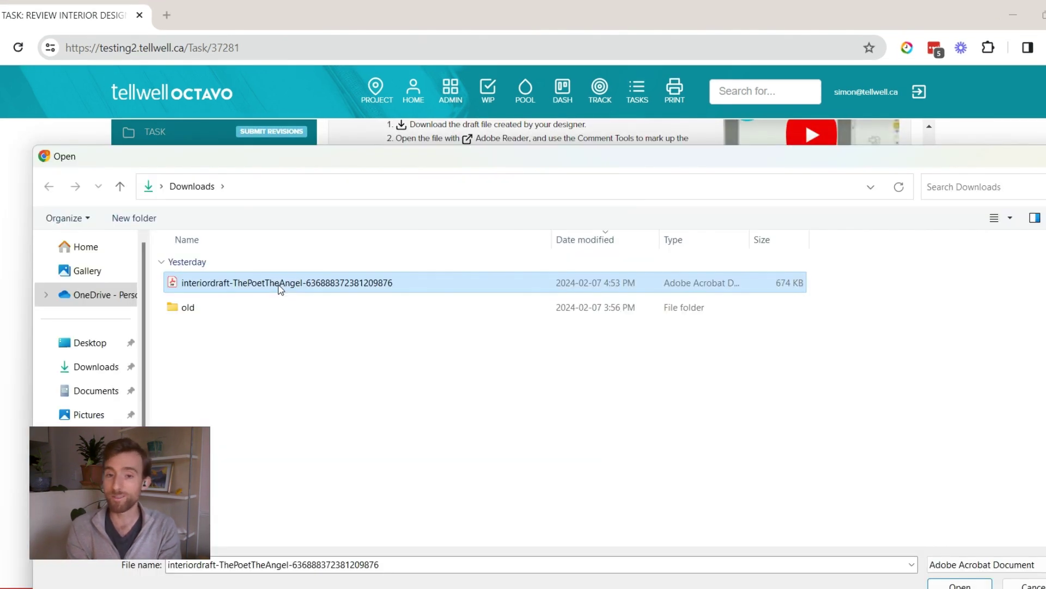
double_click(286, 290)
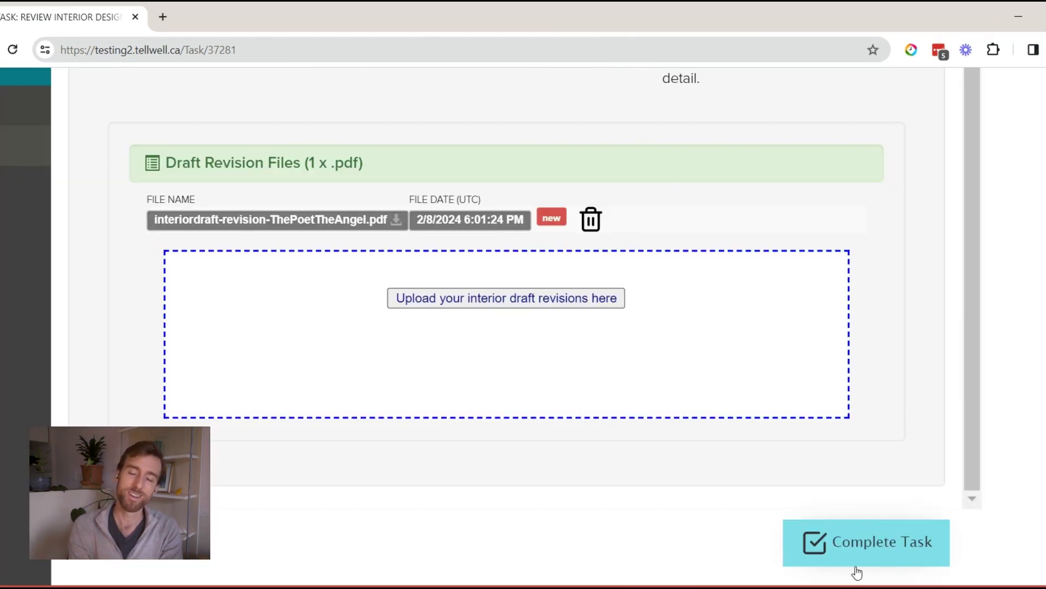